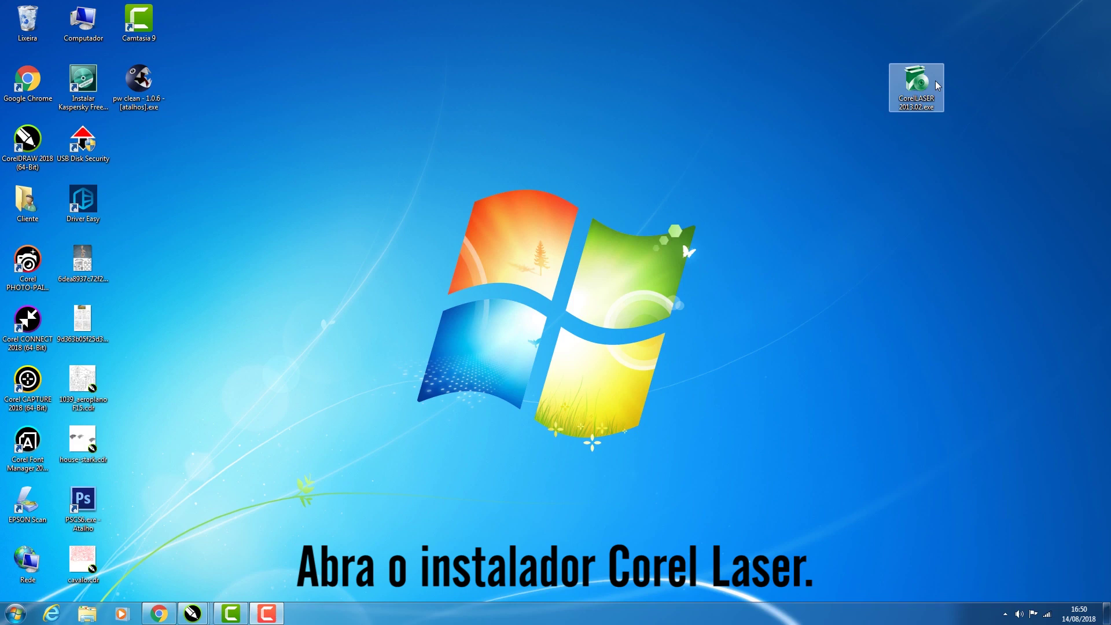
Launch the CorelLASER 2013.02 installer from the desktop and choose English as the setup language.
double_click(937, 85)
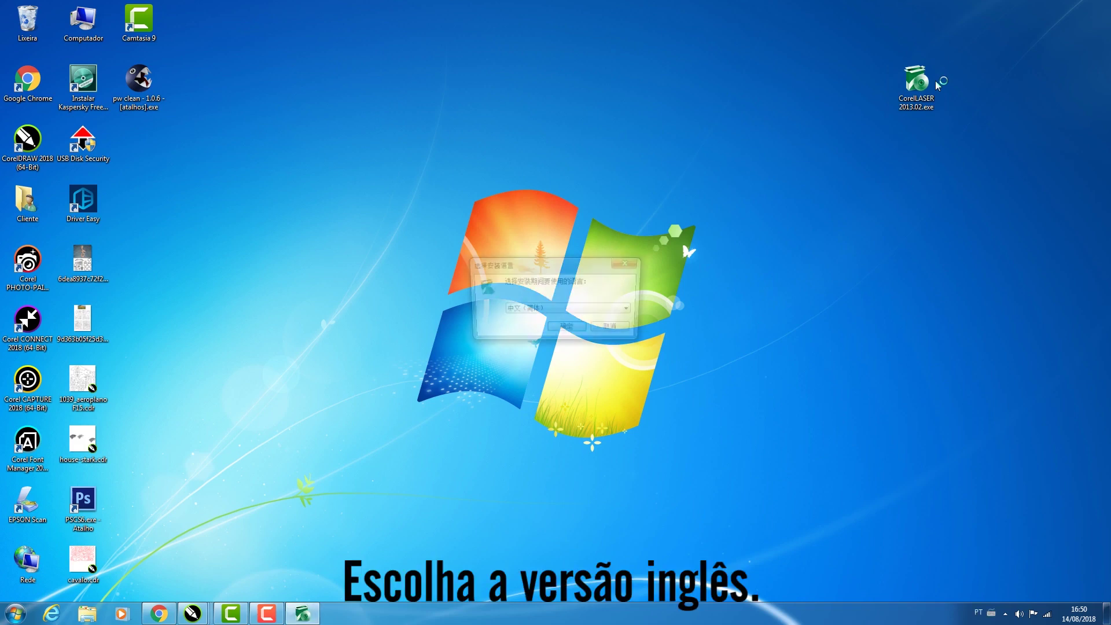
click(561, 312)
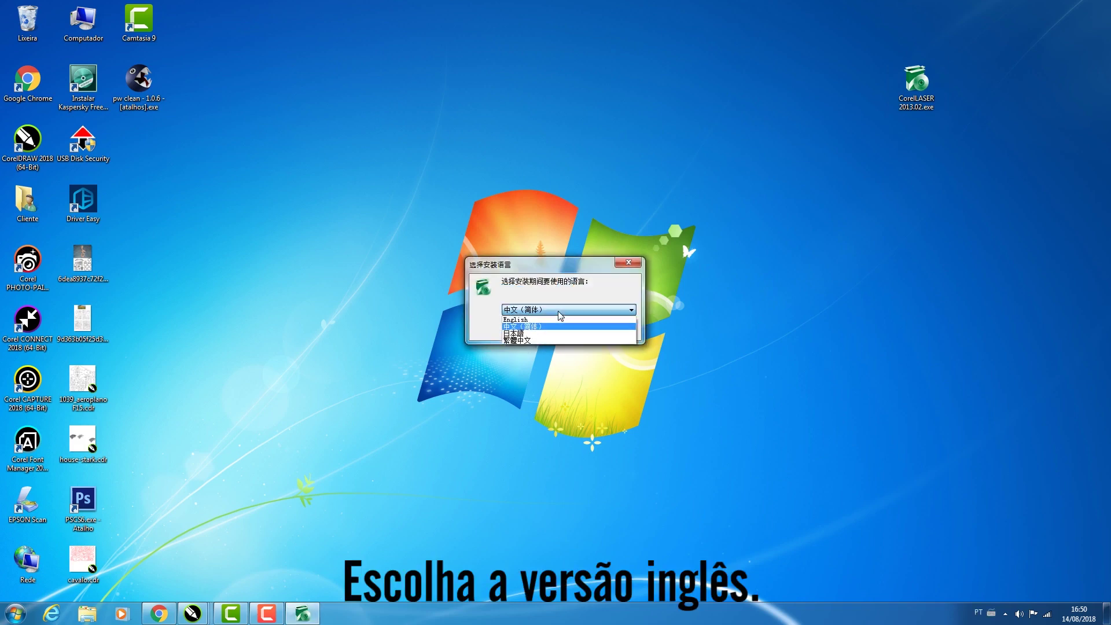
click(542, 320)
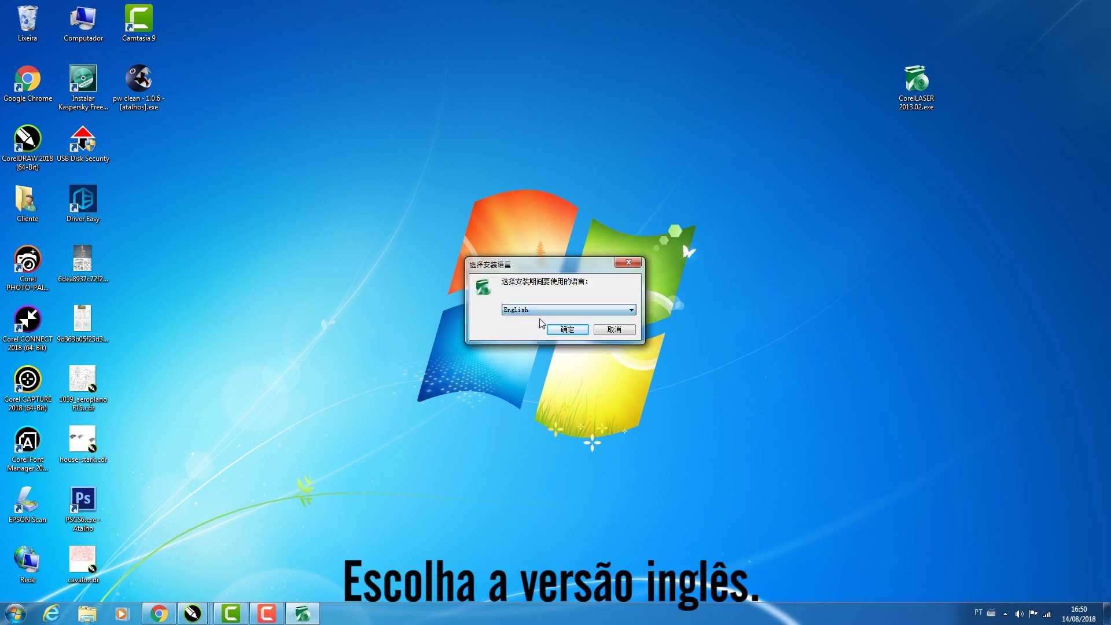
click(572, 331)
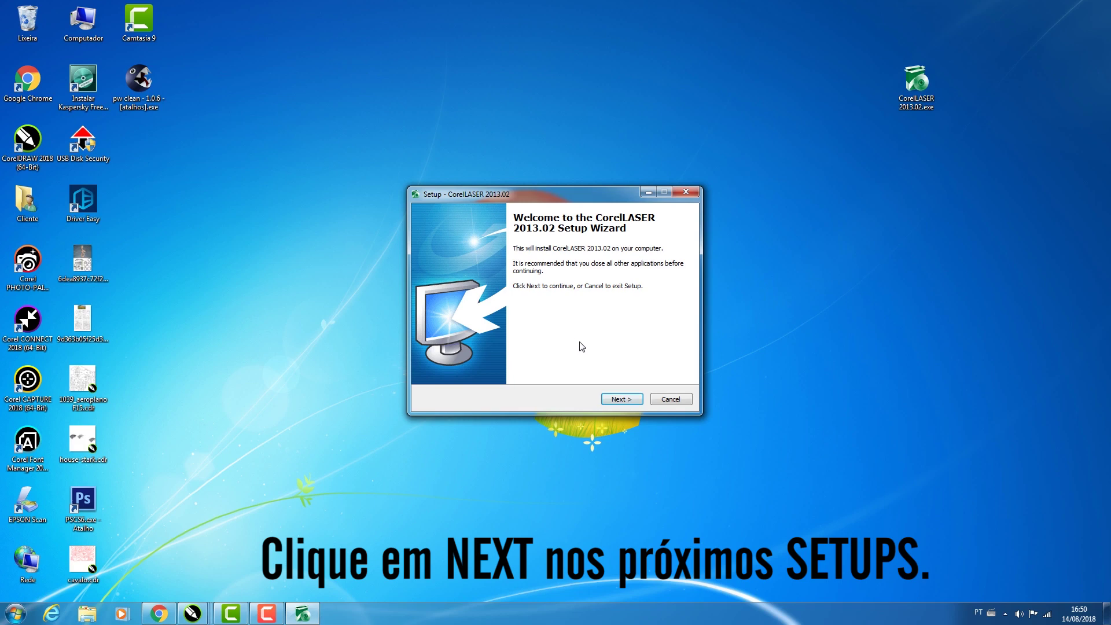
Install CorelLASER 2013.02 into the existing default folder with the default Start Menu folder, and finish the setup wizard.
click(622, 400)
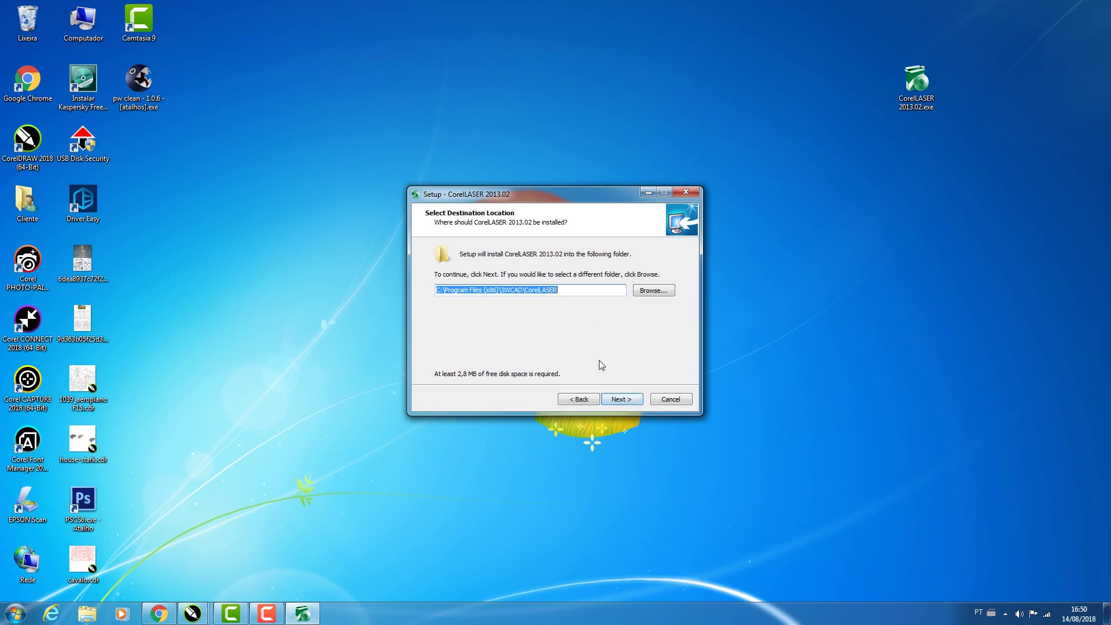
click(615, 401)
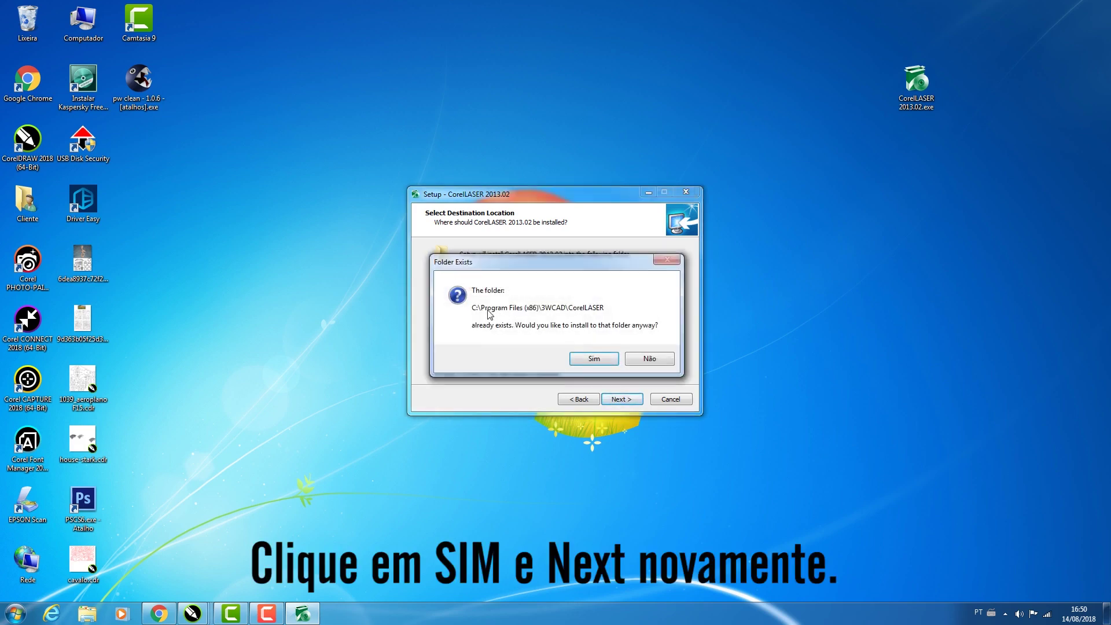
click(602, 360)
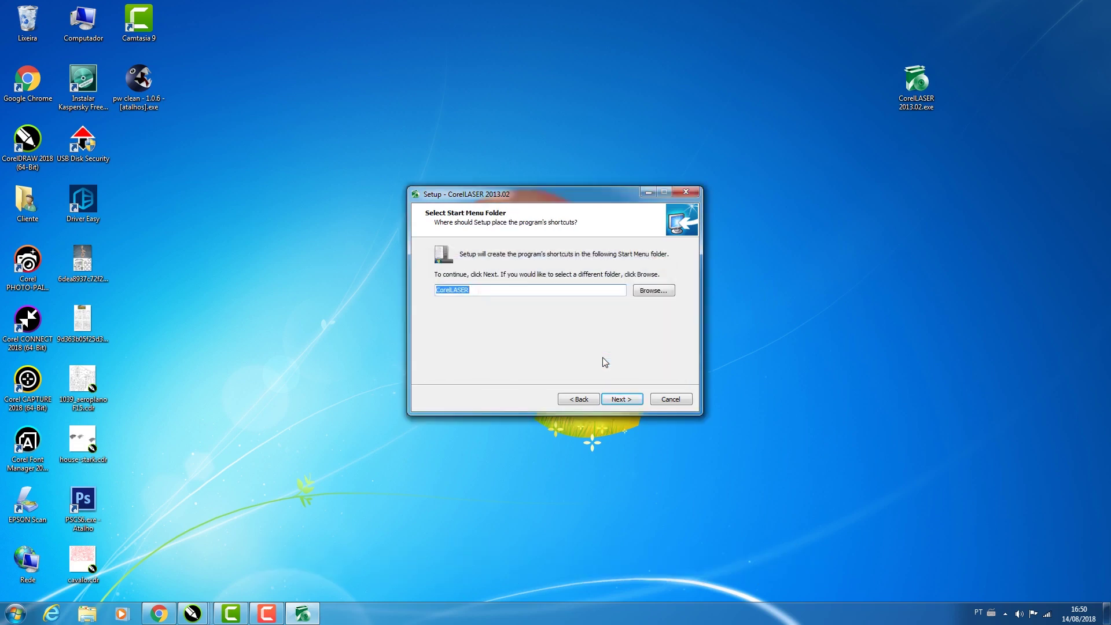
click(619, 400)
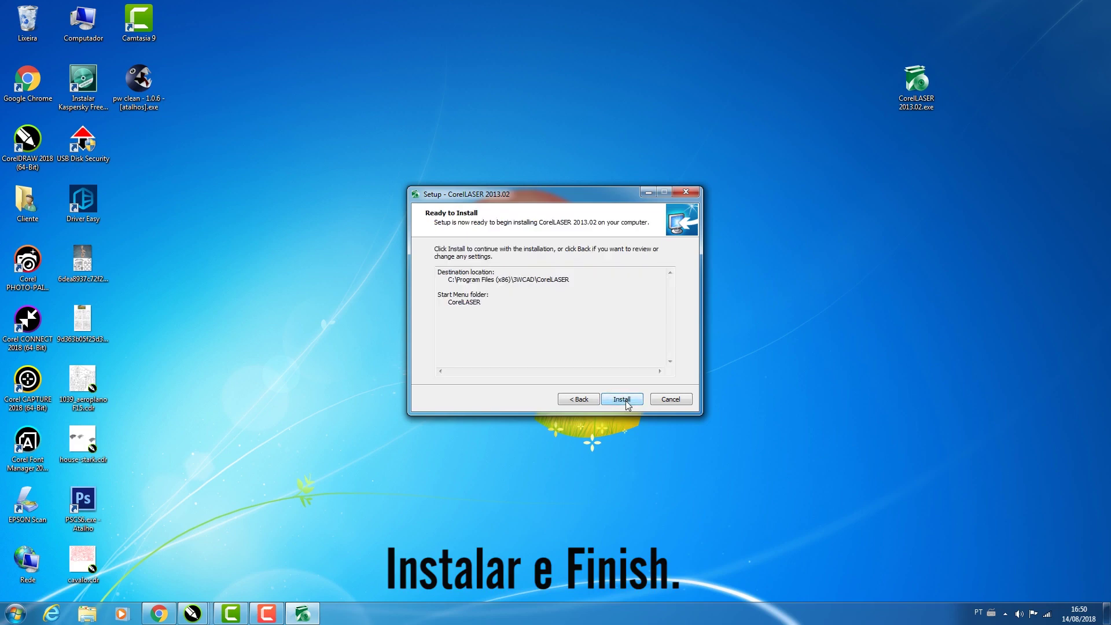
click(626, 401)
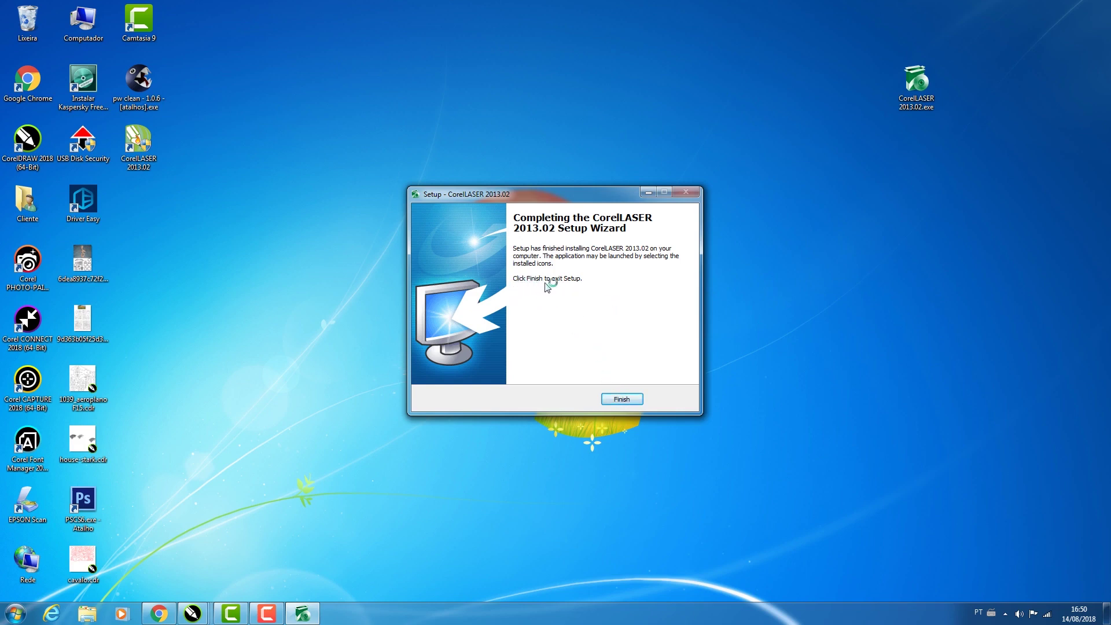
click(621, 399)
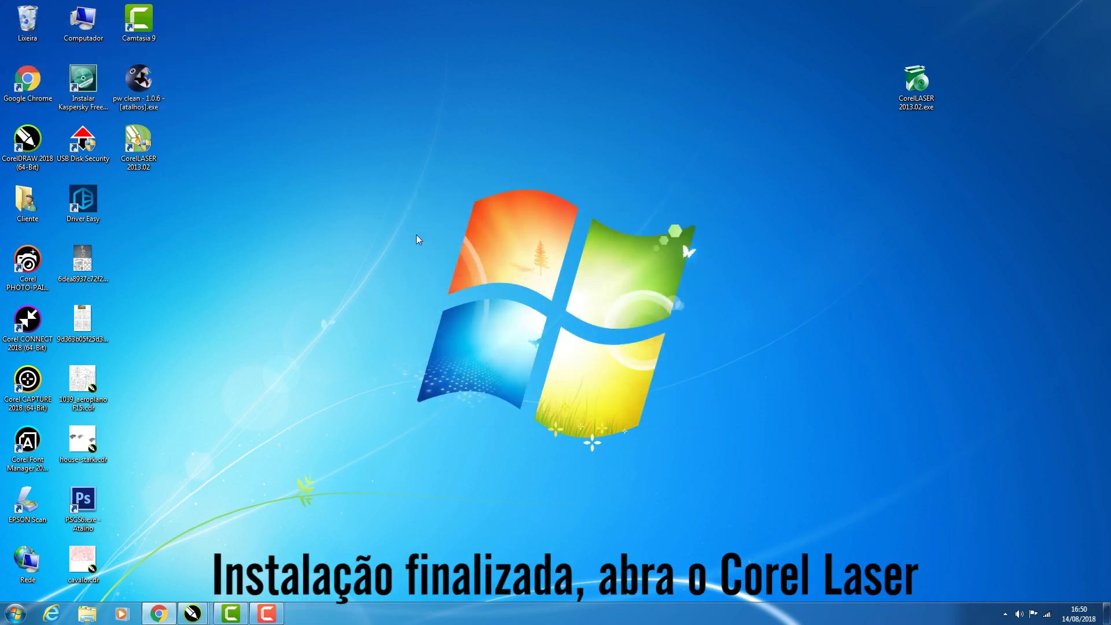
Launch CorelLASER 2013.02 and set the mainboard to 6C6879-LASER-M2 in the engraving machine properties.
double_click(137, 144)
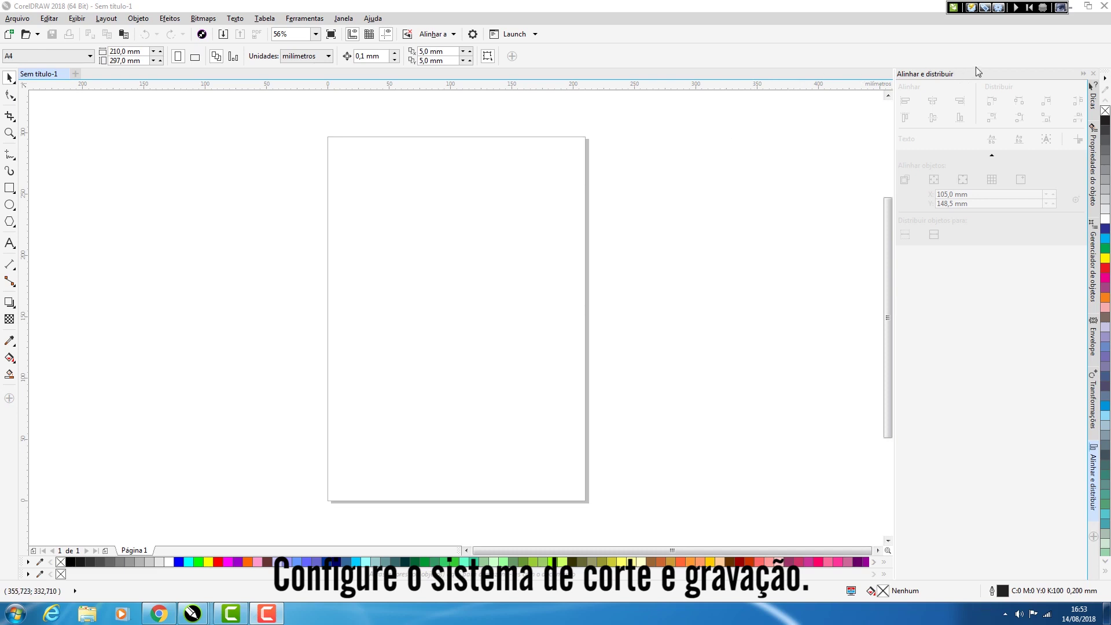
click(999, 8)
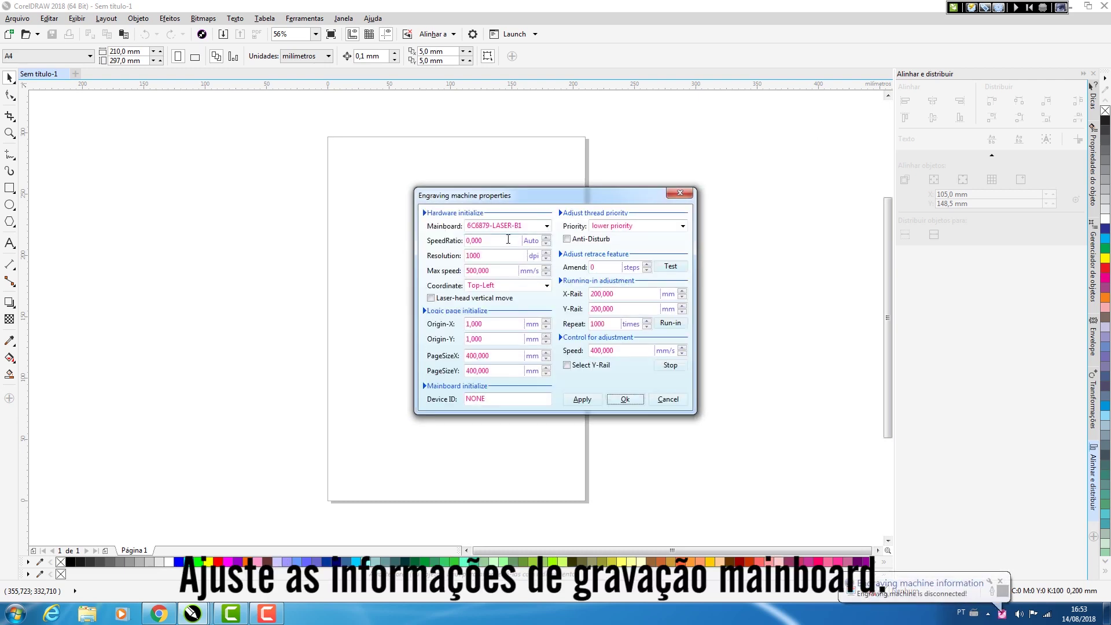
click(537, 226)
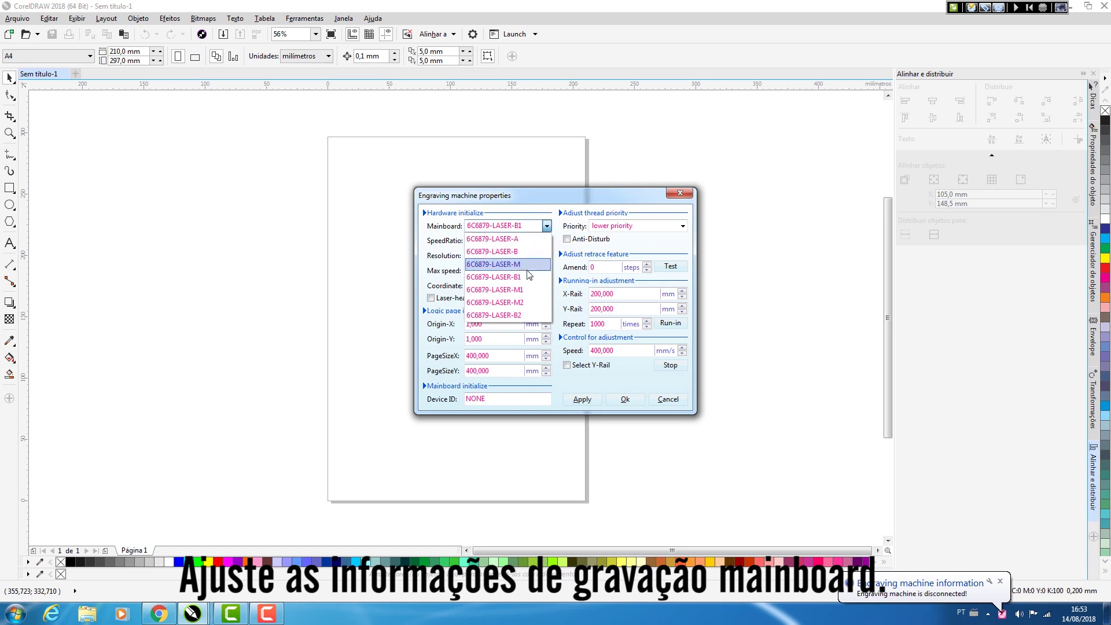
click(527, 302)
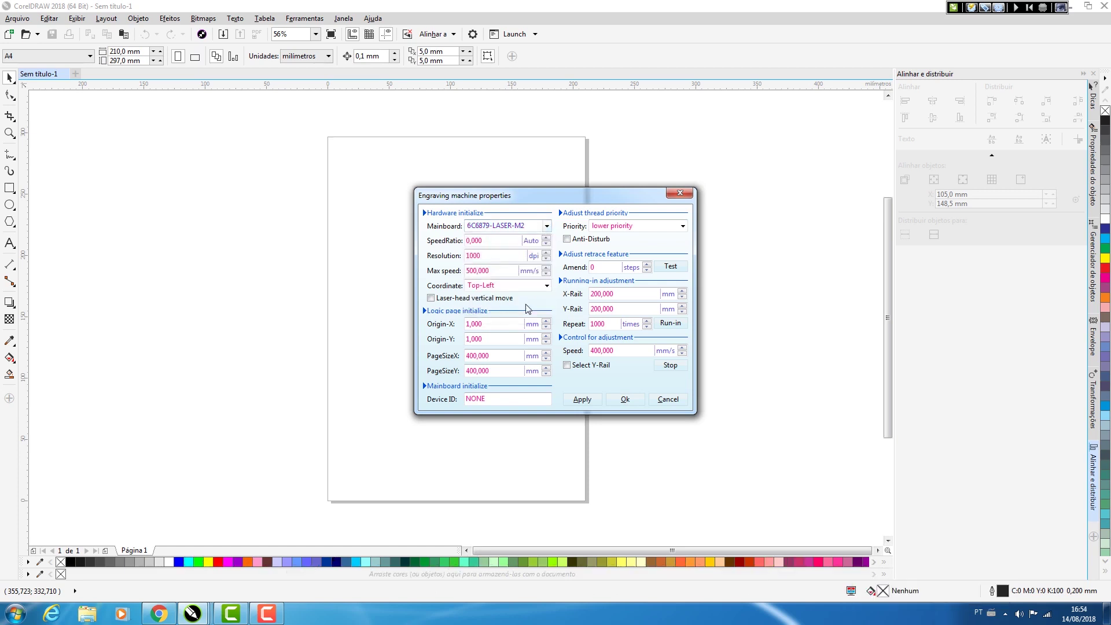
Set the engraving machine's resolution to 1059 dpi and its max speed to 400 mm/s.
double_click(498, 255)
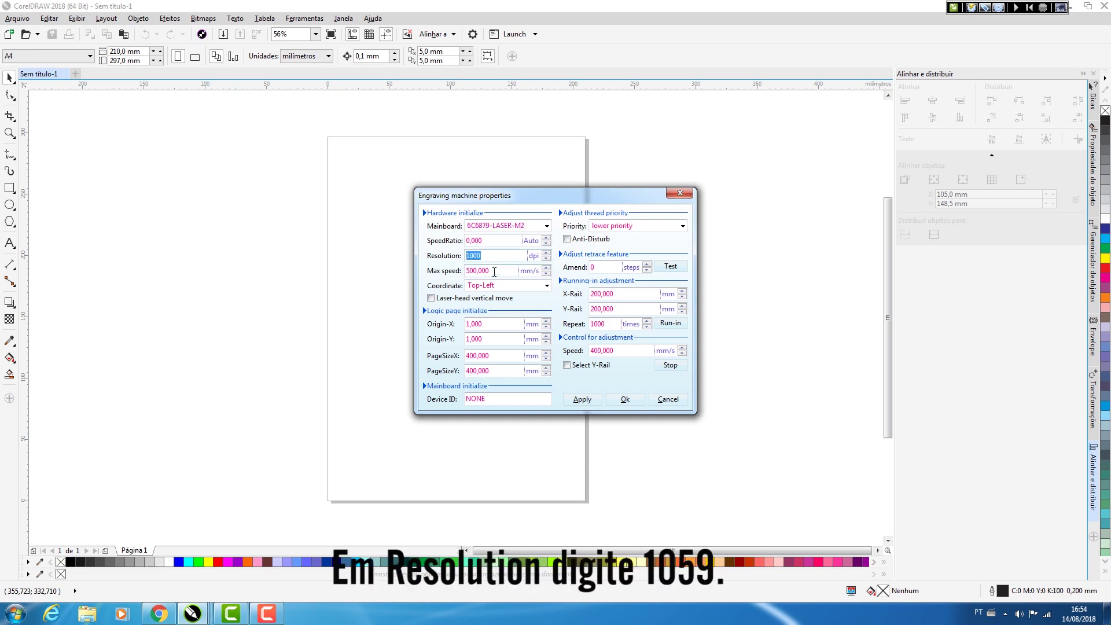
text(10)
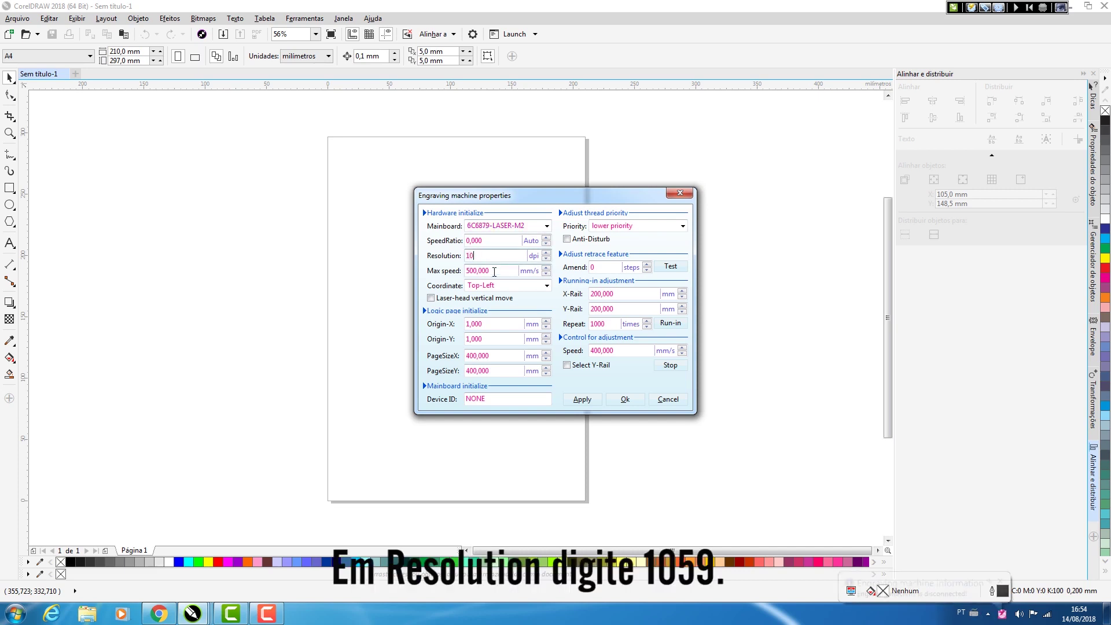
text(59)
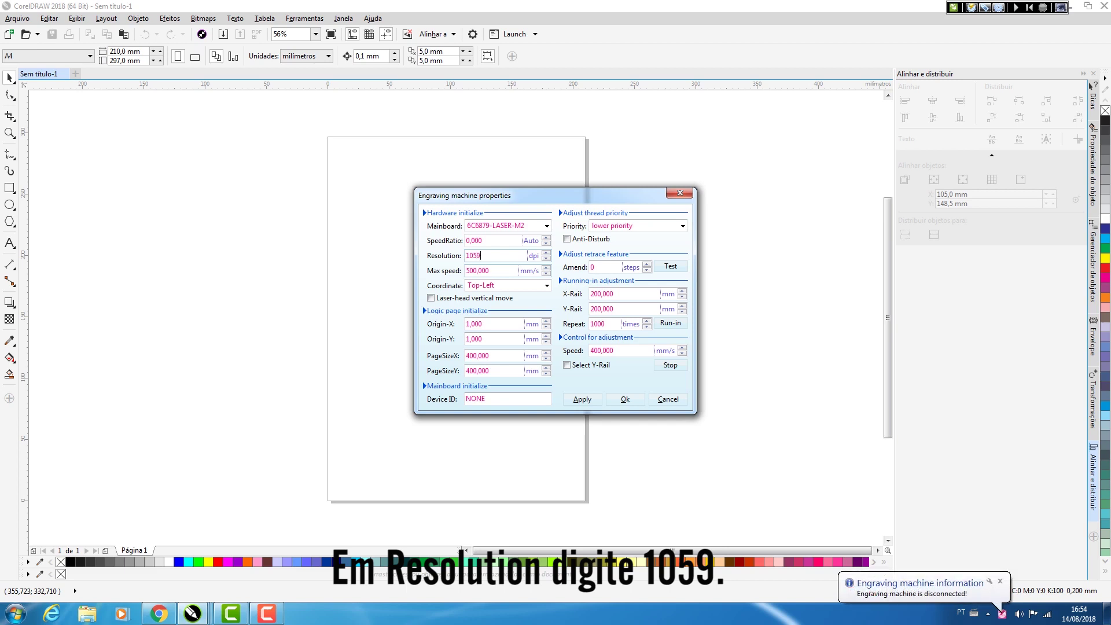
double_click(493, 271)
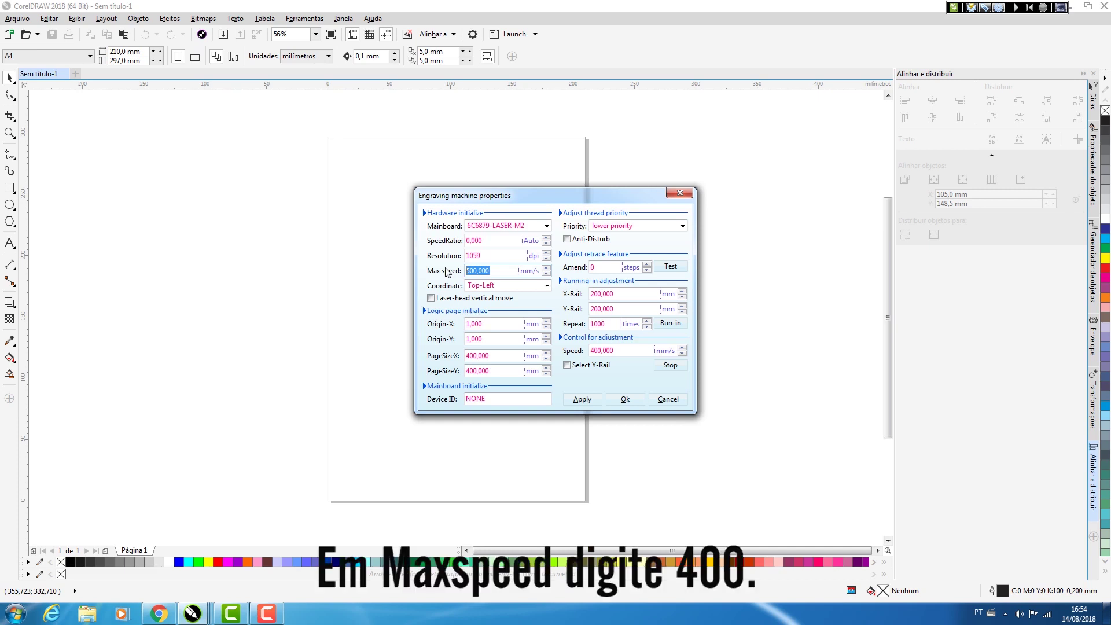
text(4)
Set both Origin-X and Origin-Y of the logic page to 0 mm.
click(499, 324)
double_click(457, 328)
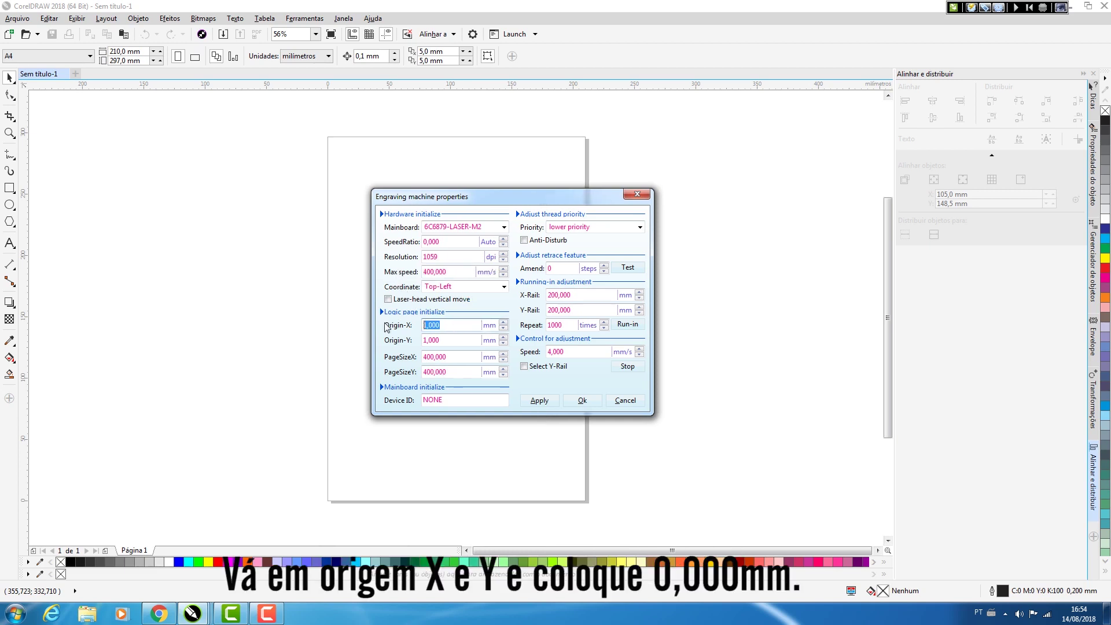
text(0)
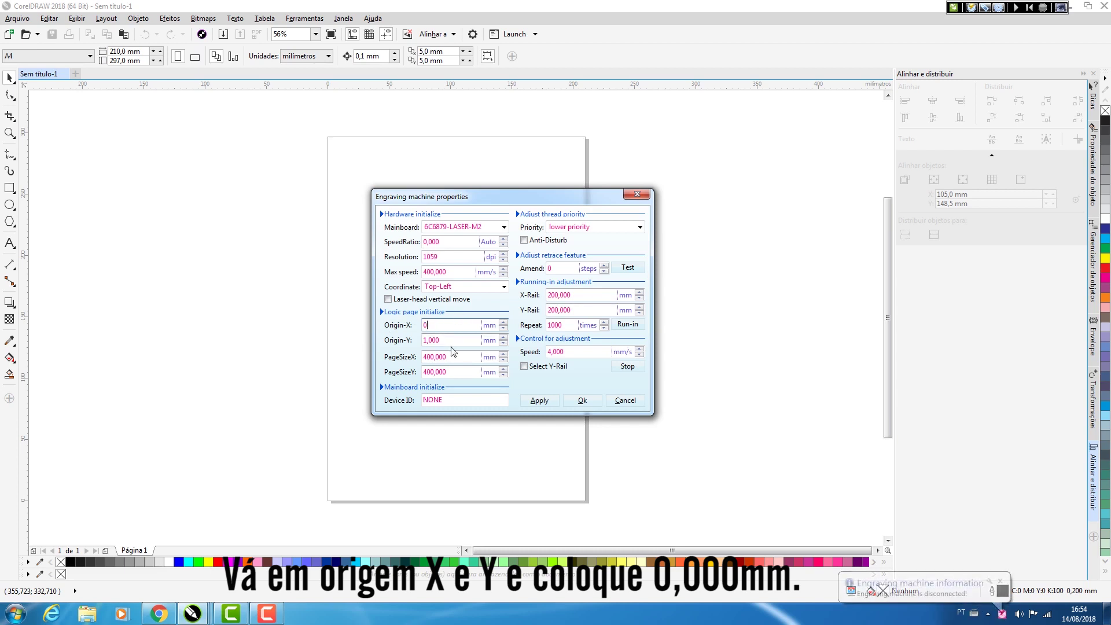
double_click(451, 340)
text(0)
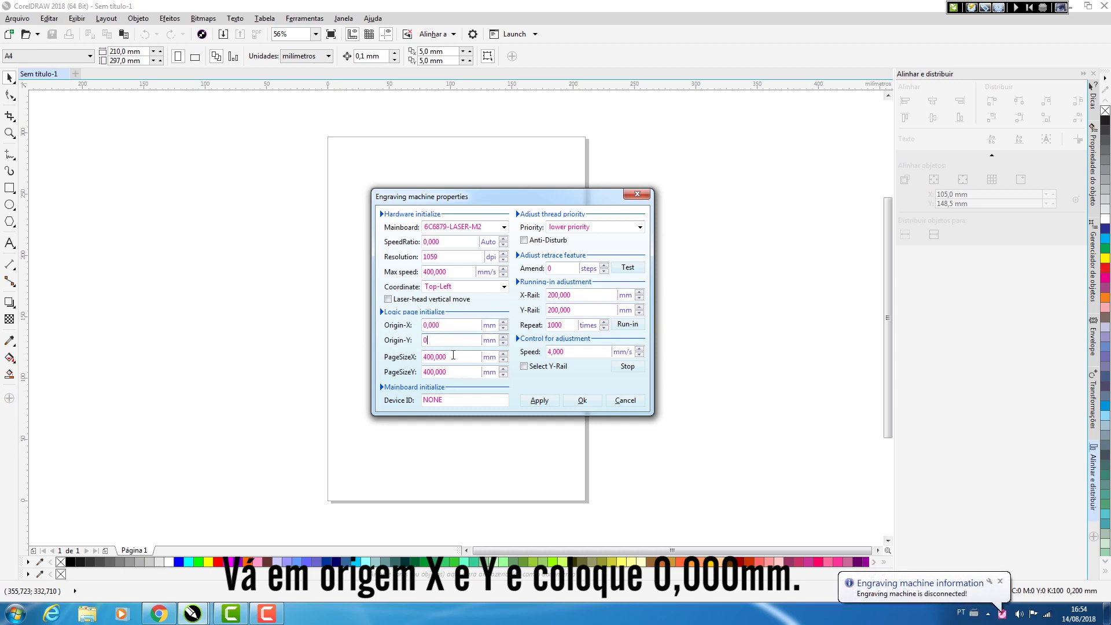
Set the logic page size to 1300 mm in X and 900 mm in Y.
click(456, 360)
double_click(461, 358)
key(BackSpace)
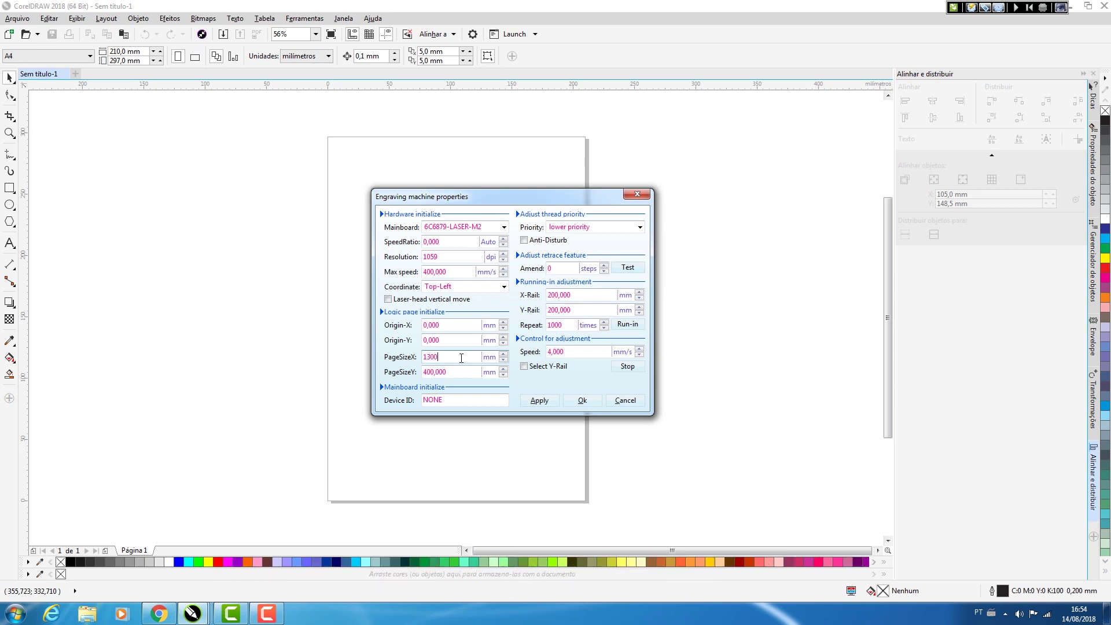
key(Tab)
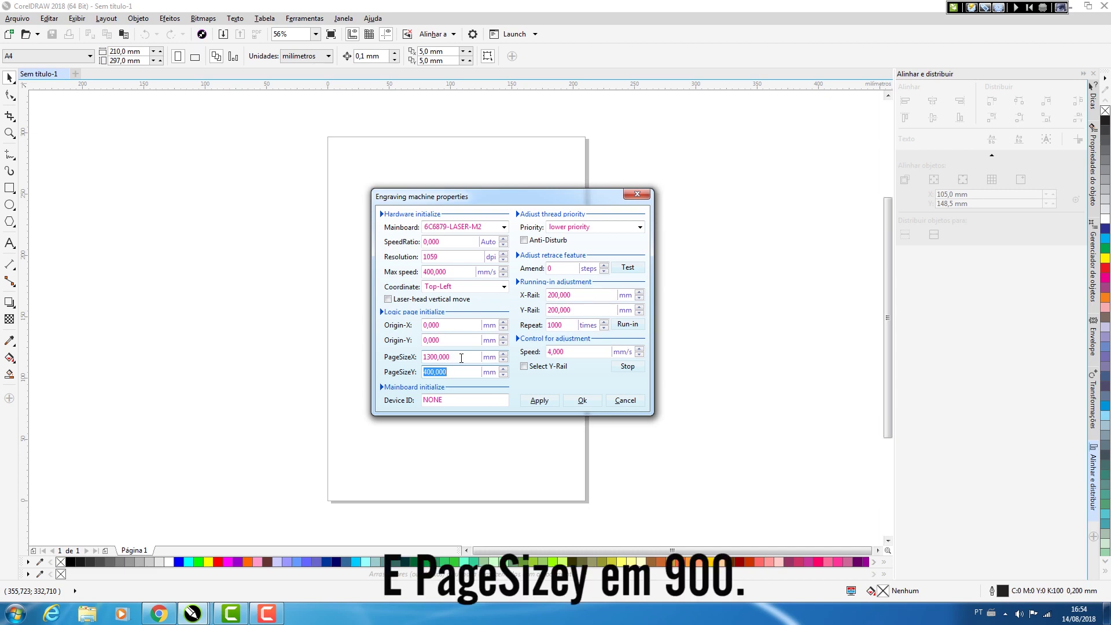
text(900)
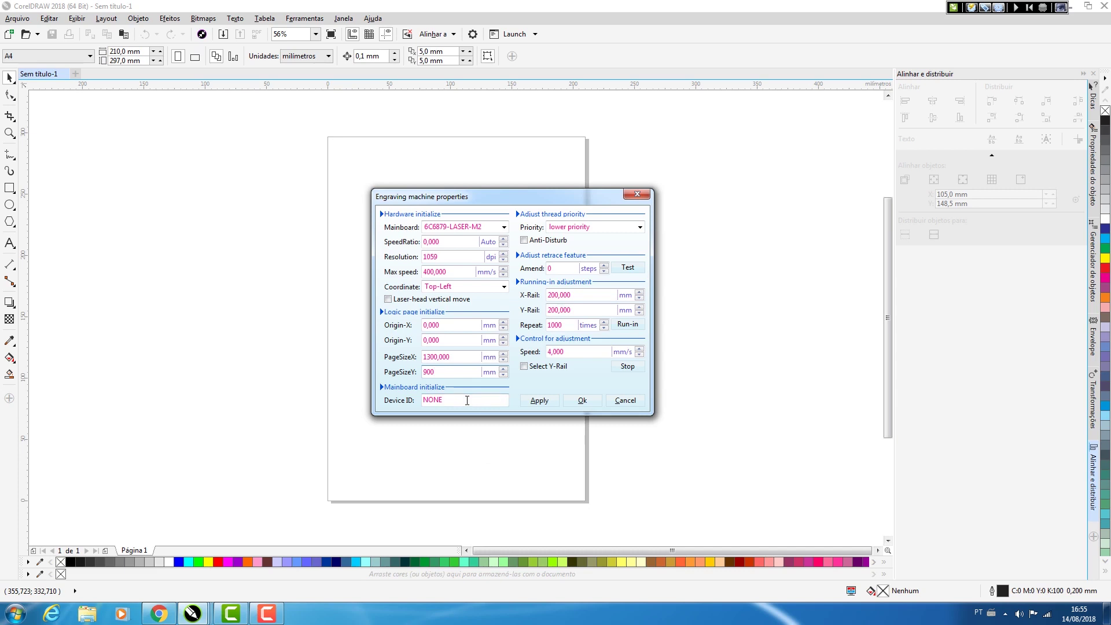
Set the control-for-adjustment speed to 300 mm/s, apply the machine properties and dismiss the restart notice.
double_click(578, 351)
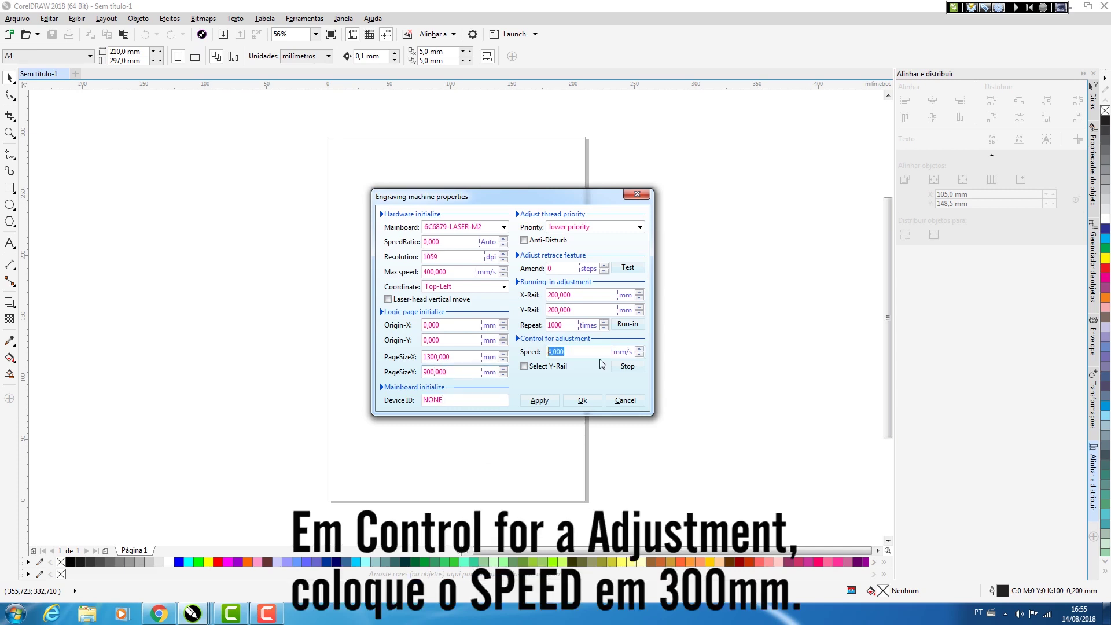
text(300)
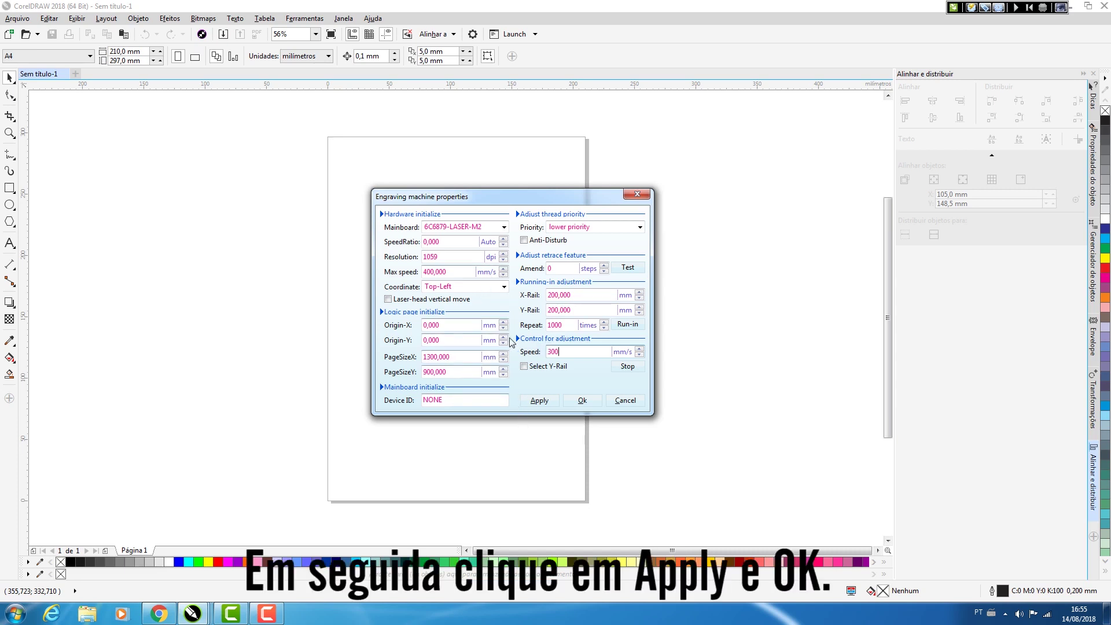
click(544, 402)
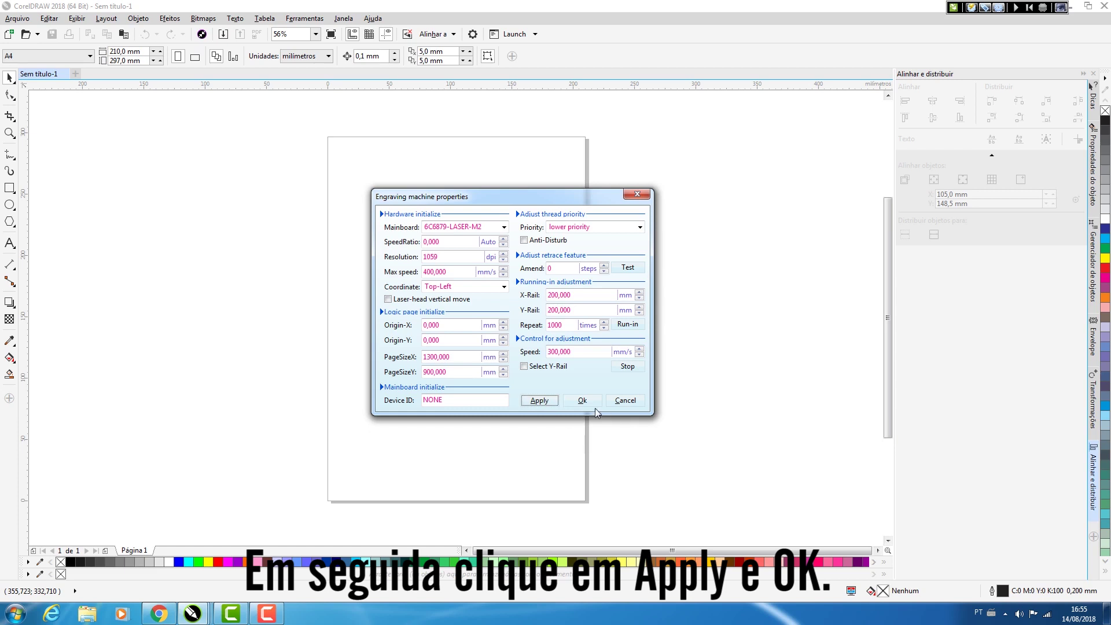
click(573, 402)
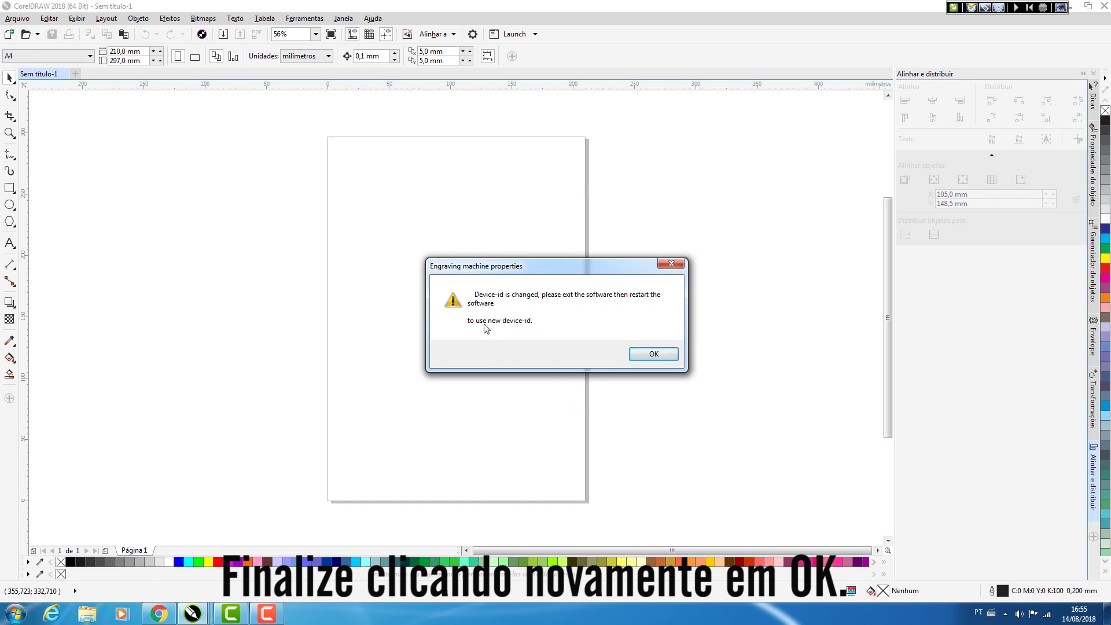
click(641, 358)
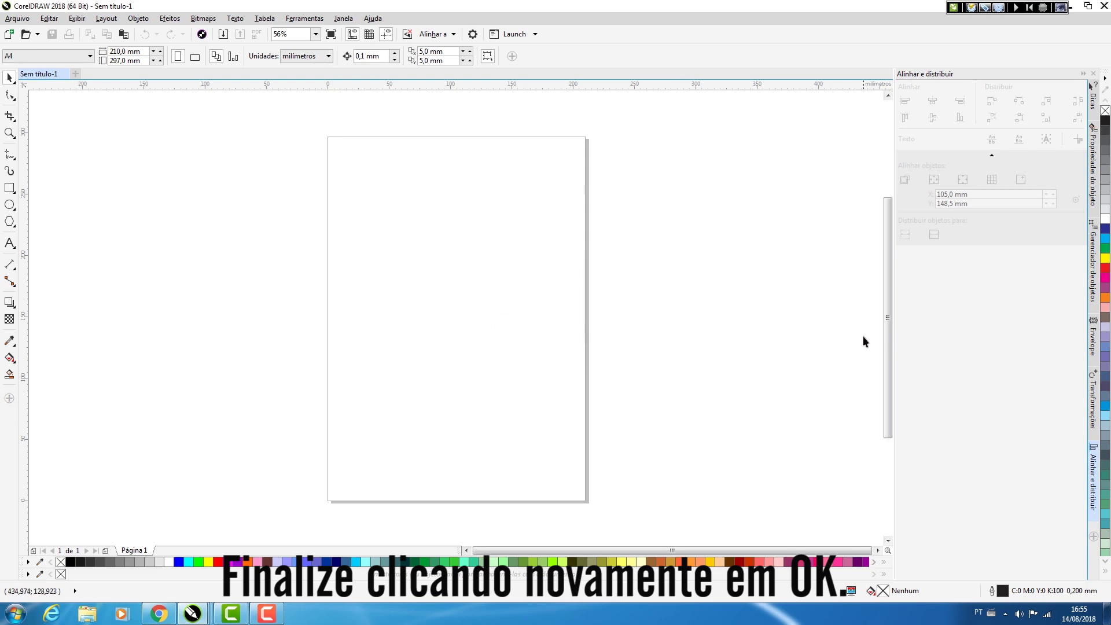
In the CorelLASER data settings, use JPG - JPEG Compressed Image engraving data, enable Delete HP-GL/2(plt) overlap, and set the engraving area to Only selected.
click(955, 8)
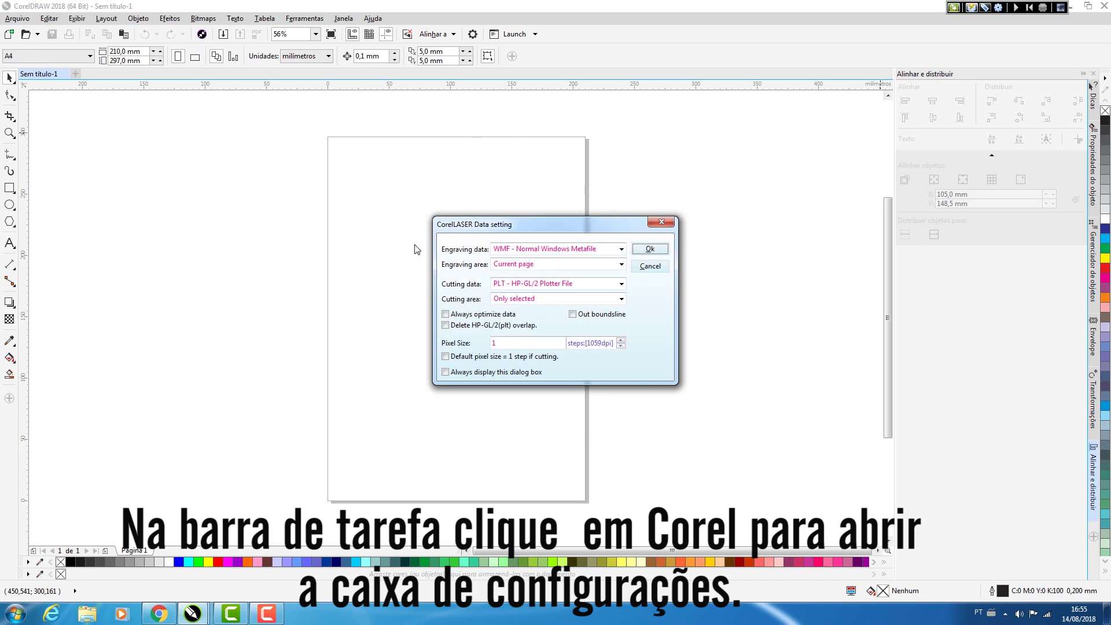
click(501, 257)
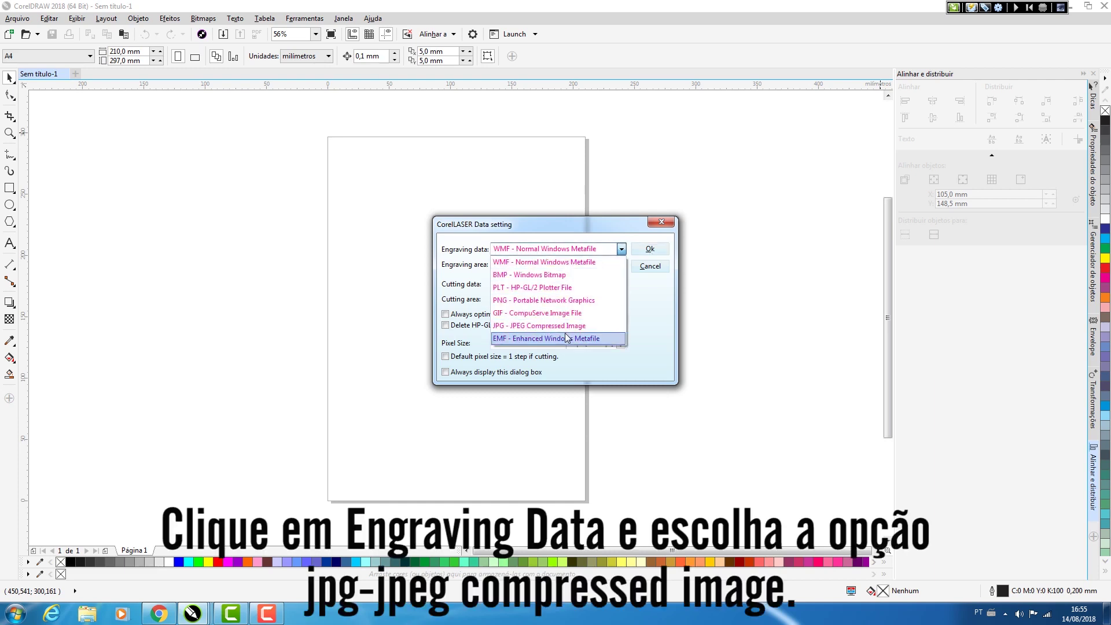
click(561, 326)
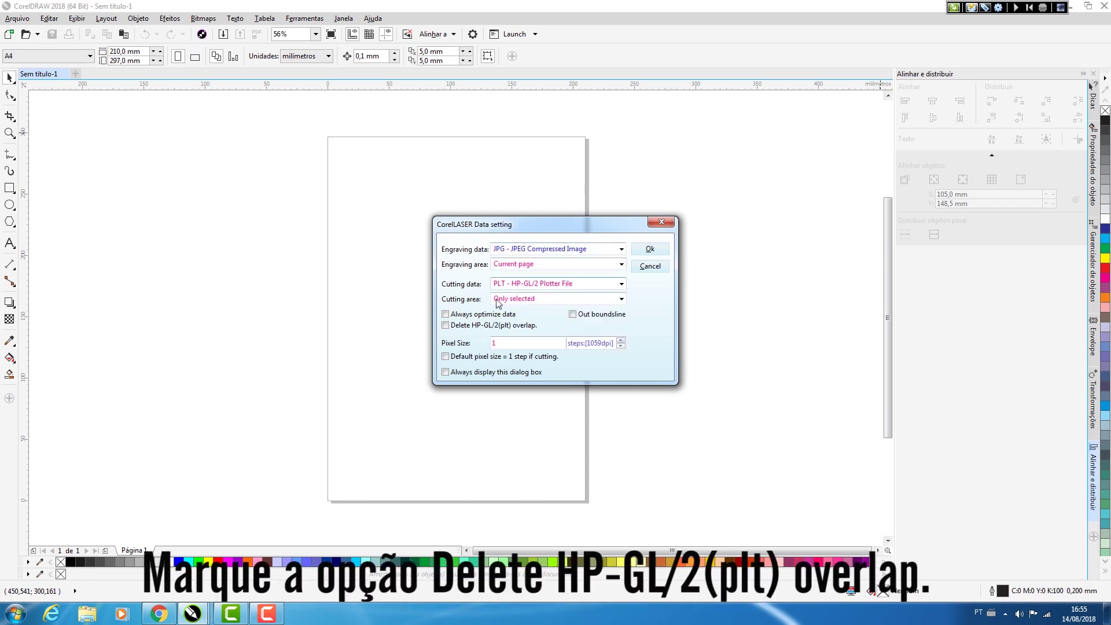
click(446, 325)
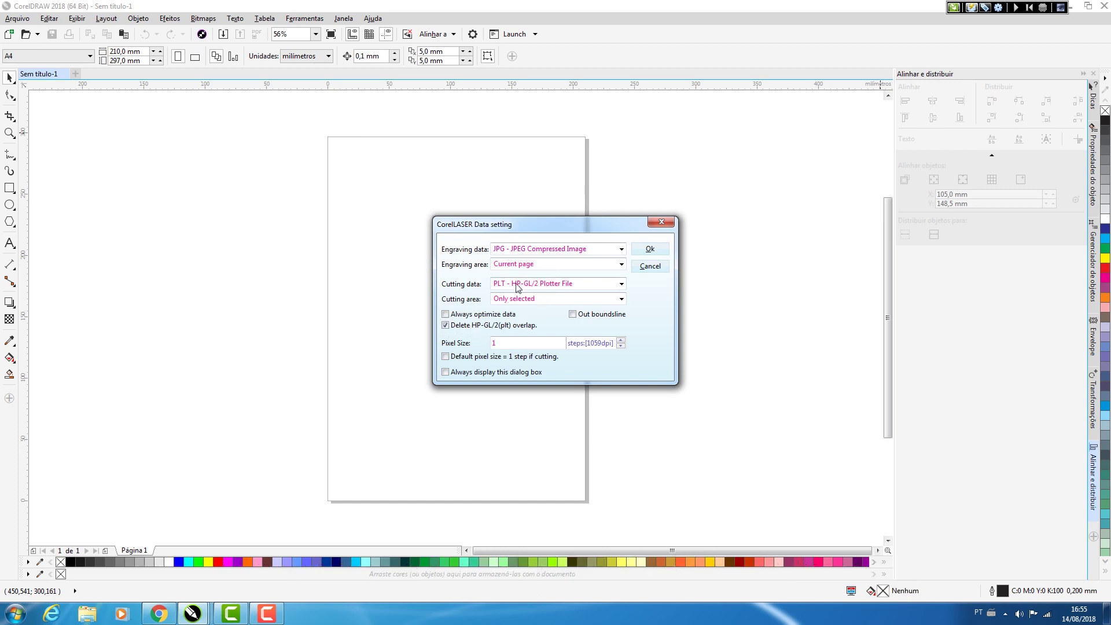
click(516, 265)
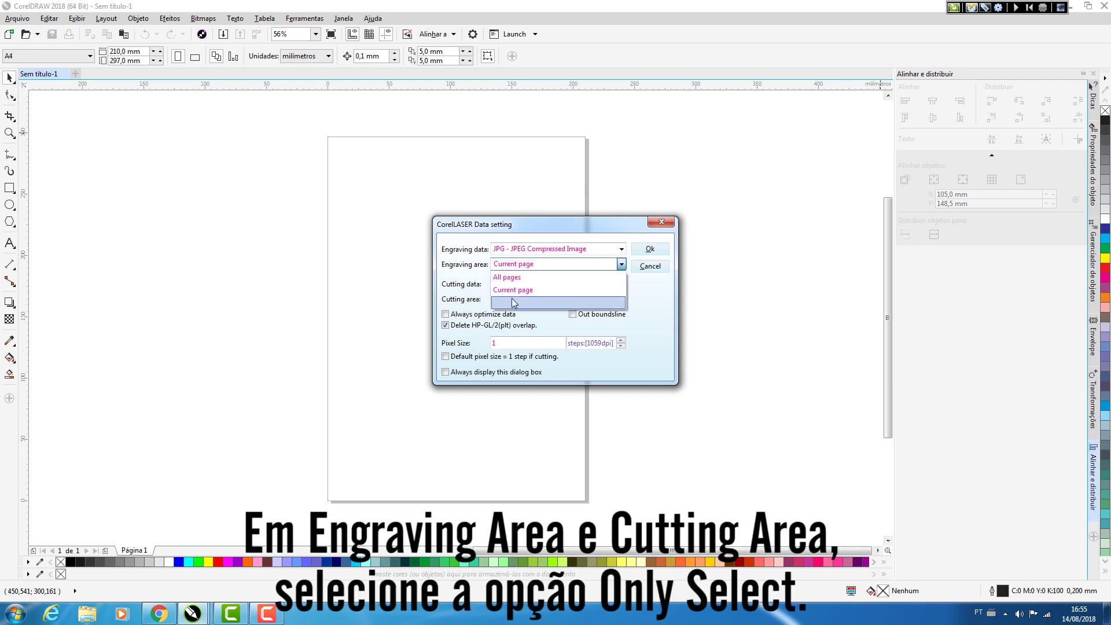
click(512, 302)
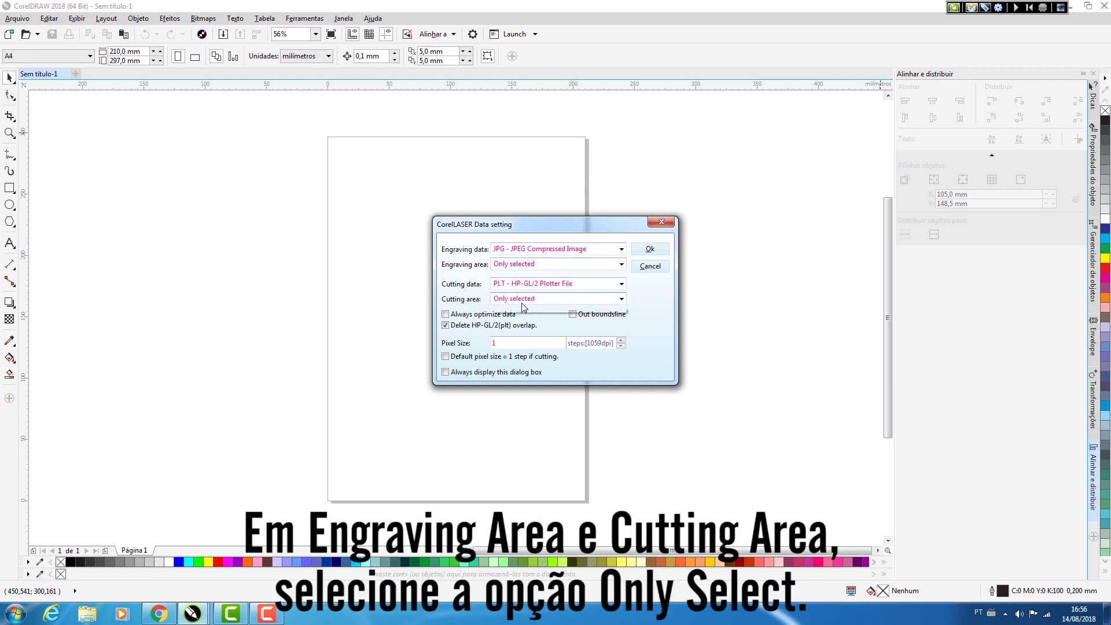
Set the cutting area to Only selected and accept the CorelLASER data settings.
click(525, 299)
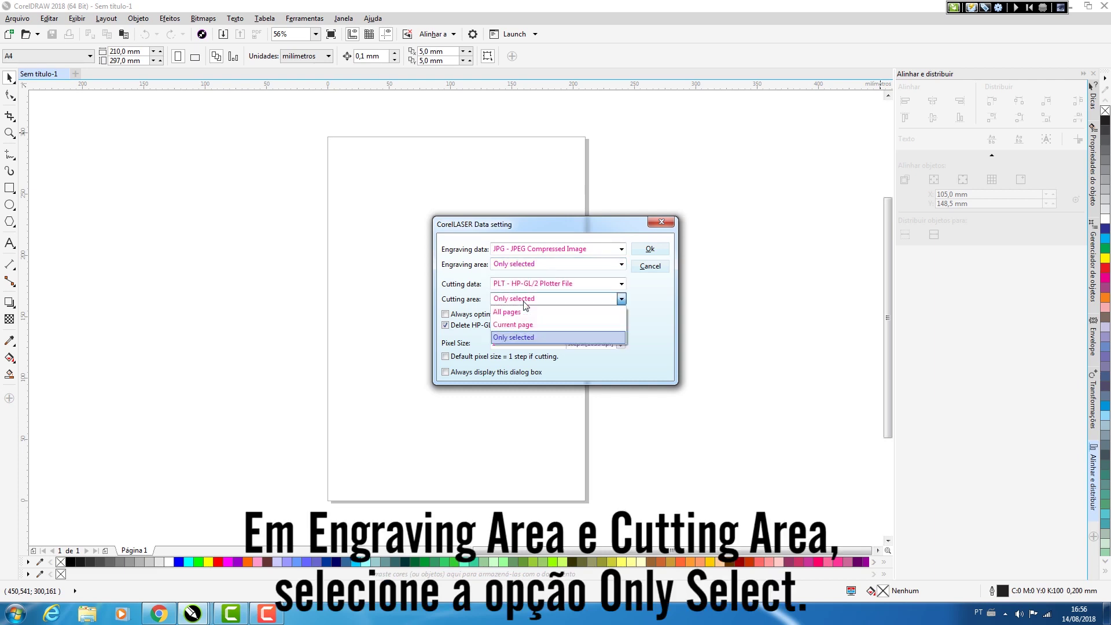
click(520, 336)
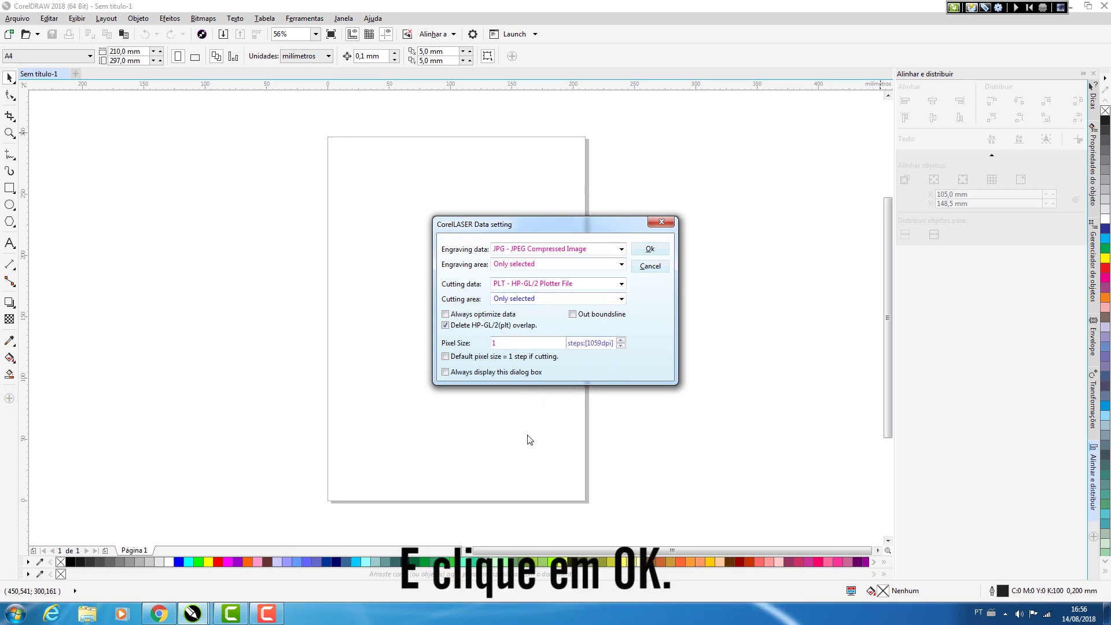
click(650, 249)
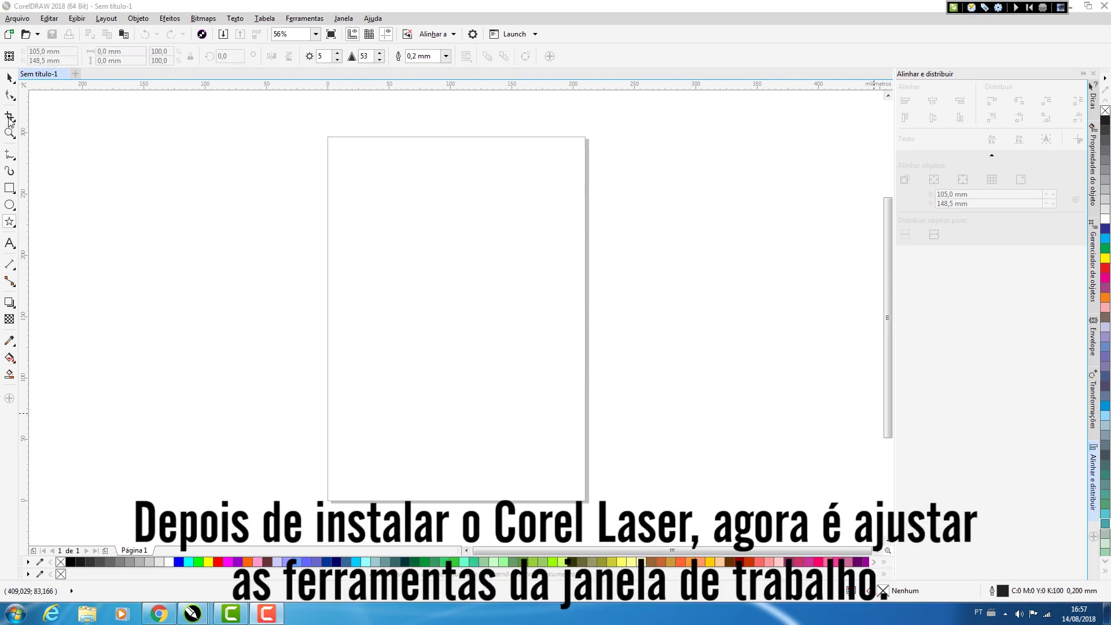
Draw a five-pointed star about 77 mm wide and 73 mm high on the page and keep it selected.
click(8, 223)
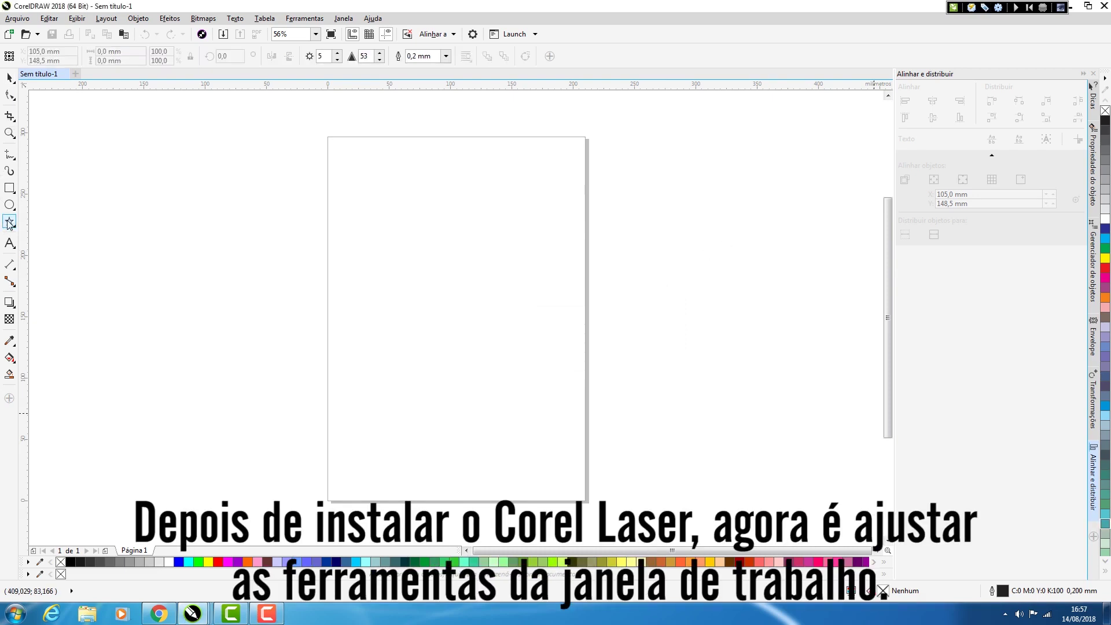
mouse_move(382, 271)
mouse_down()
mouse_move(451, 332)
mouse_move(474, 369)
mouse_move(482, 363)
mouse_up()
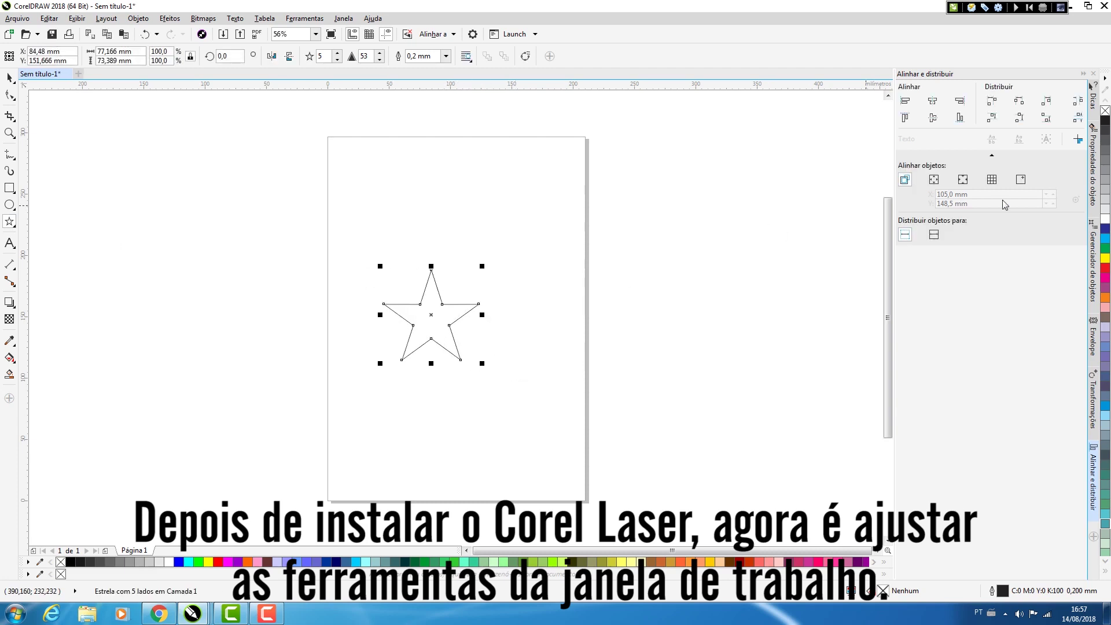
key(space)
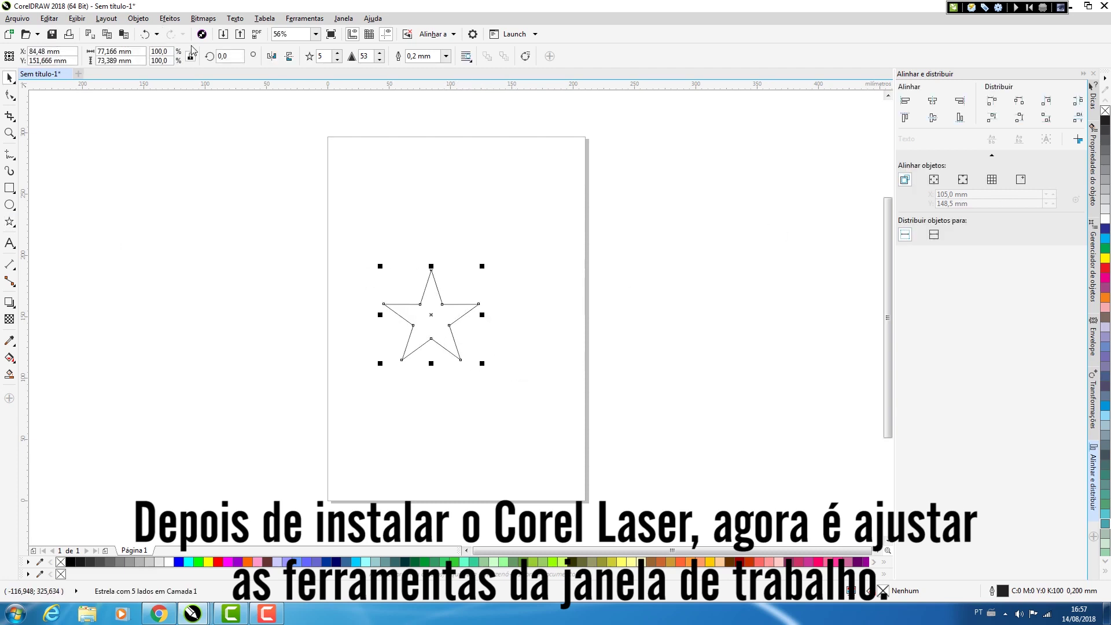
Export only the selected star to the desktop as a PLT - Arquivo de plotadora HPGL file named teste.
click(240, 34)
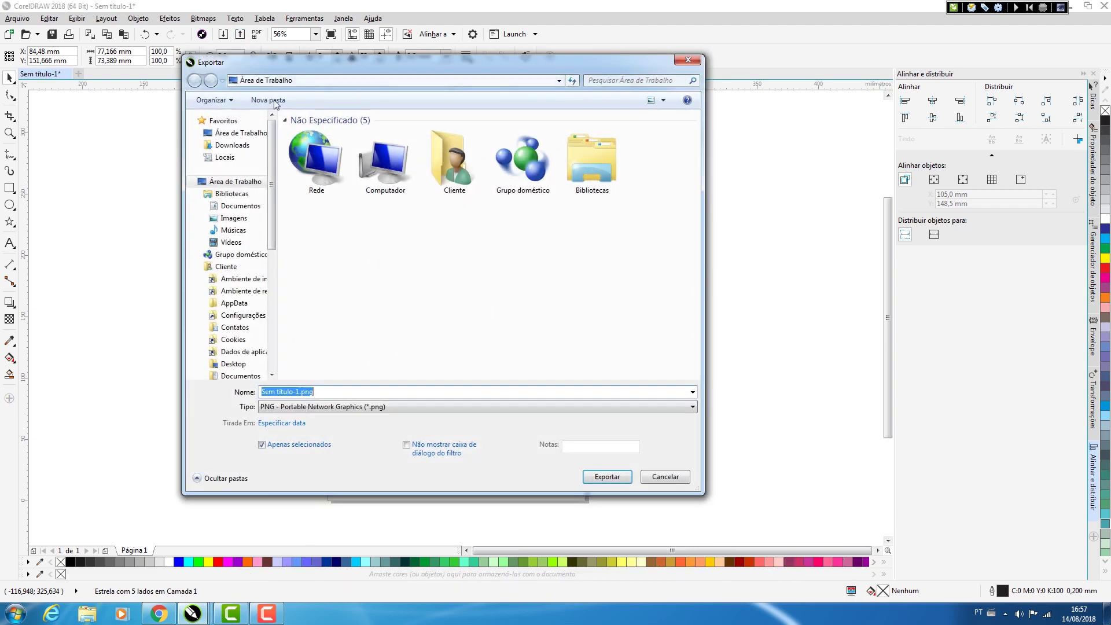
click(328, 408)
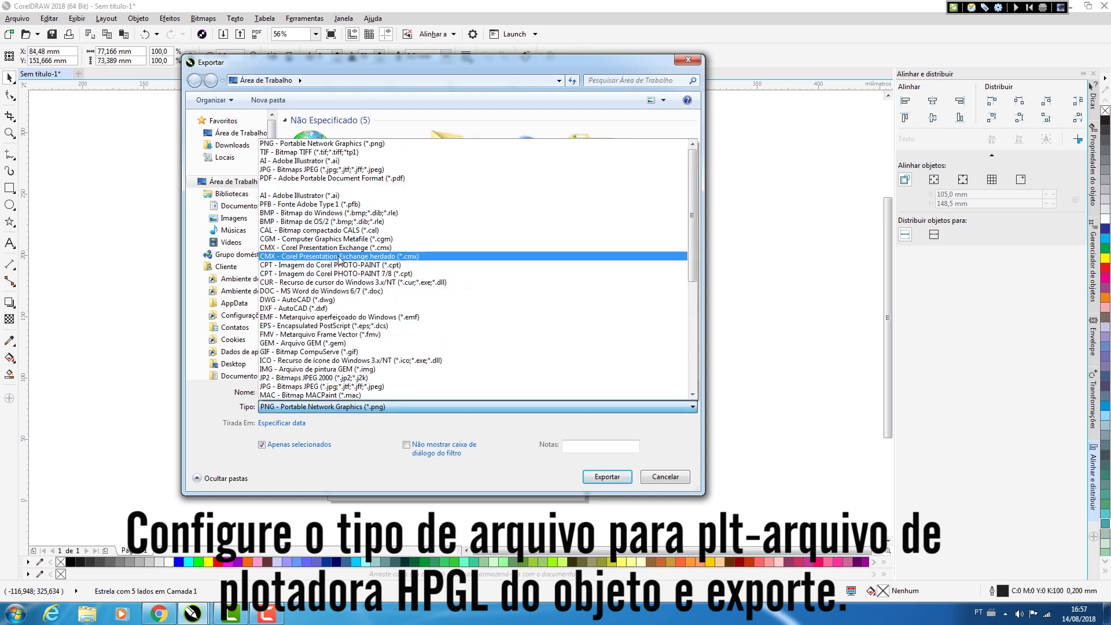
scroll(339, 260, down, 2)
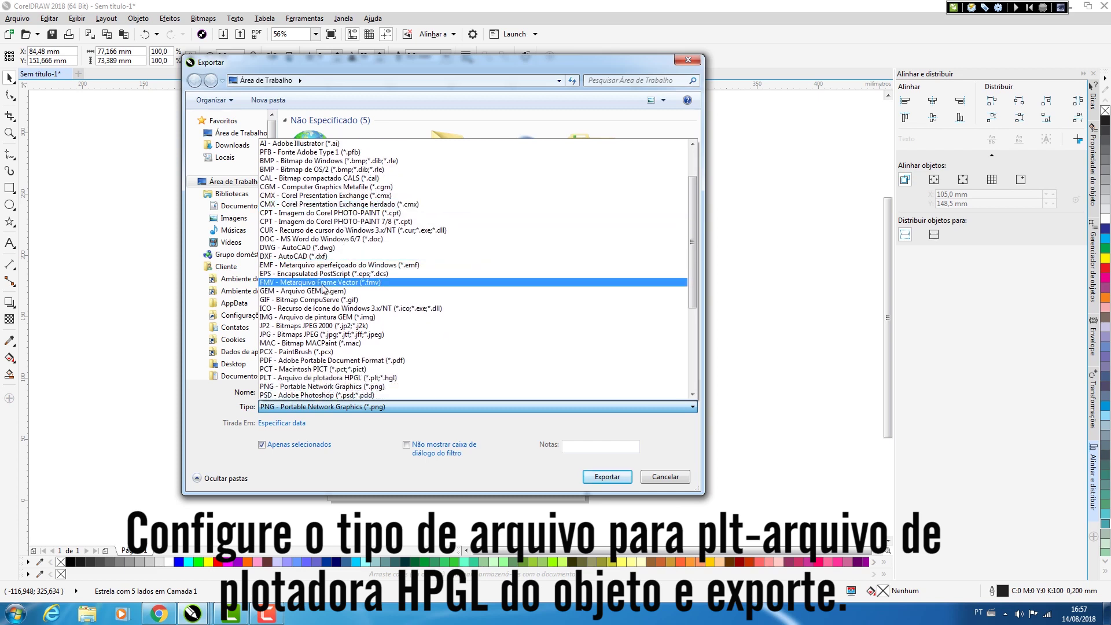
scroll(323, 289, down, 4)
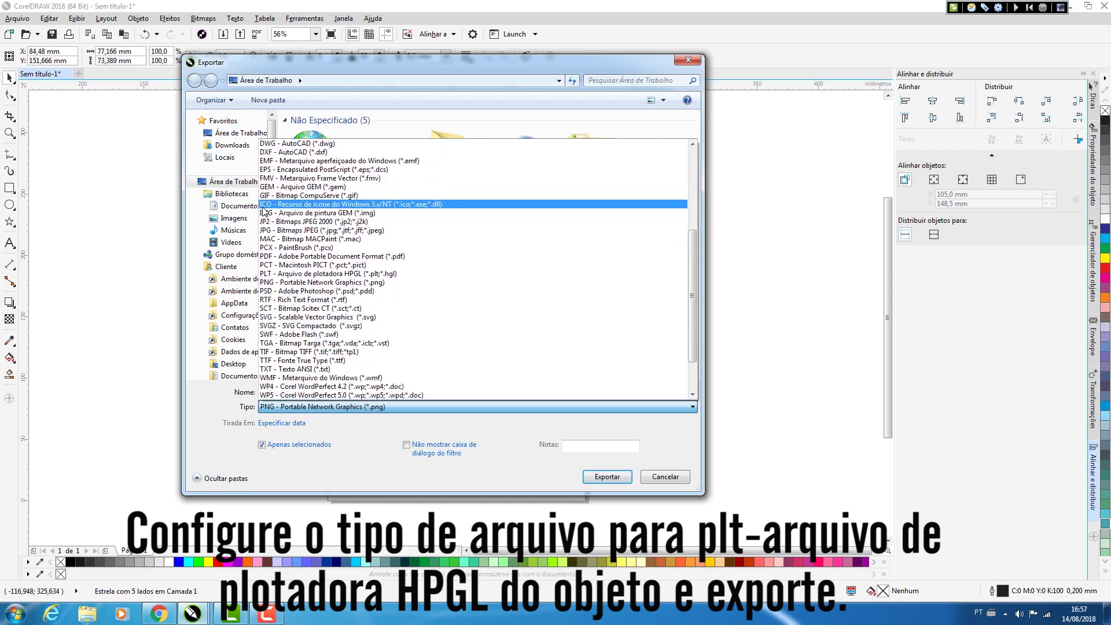
scroll(308, 249, down, 2)
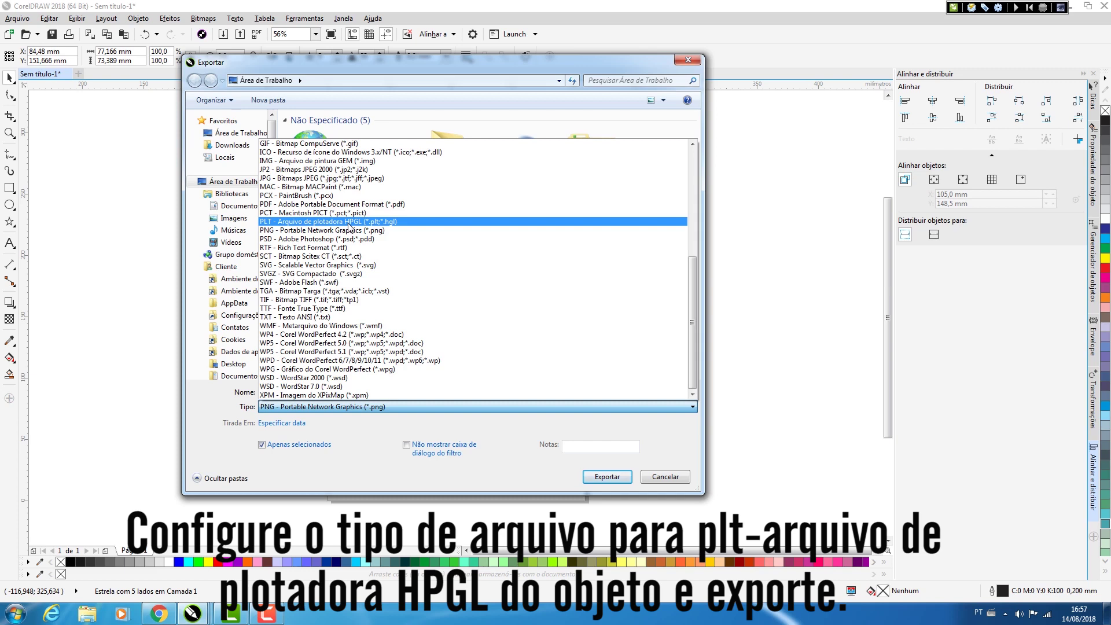
click(349, 227)
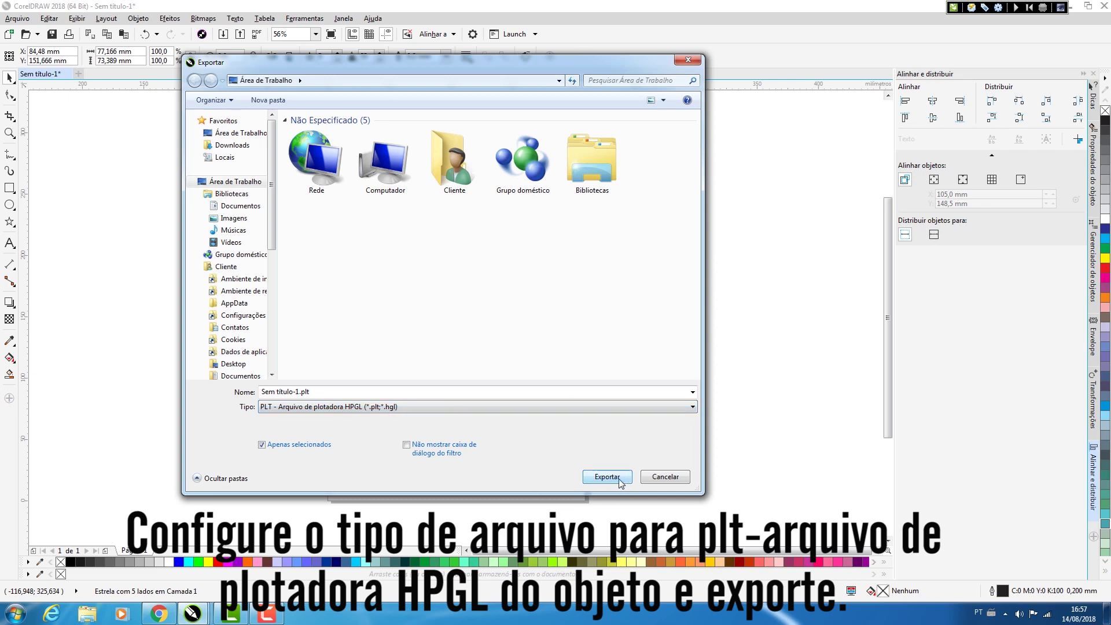
click(367, 394)
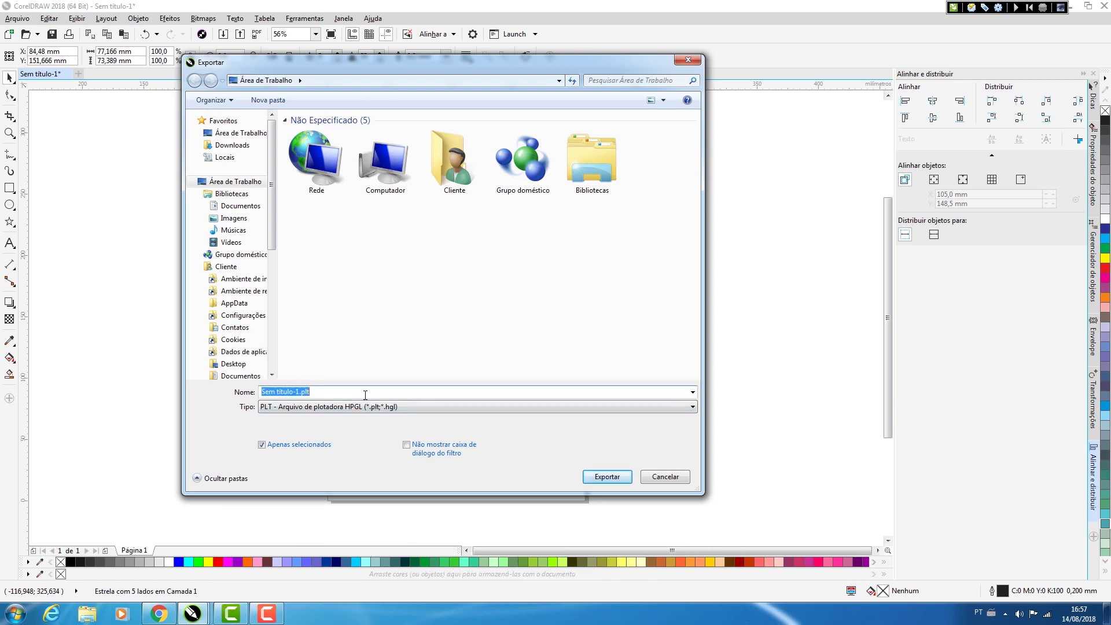
text(teste)
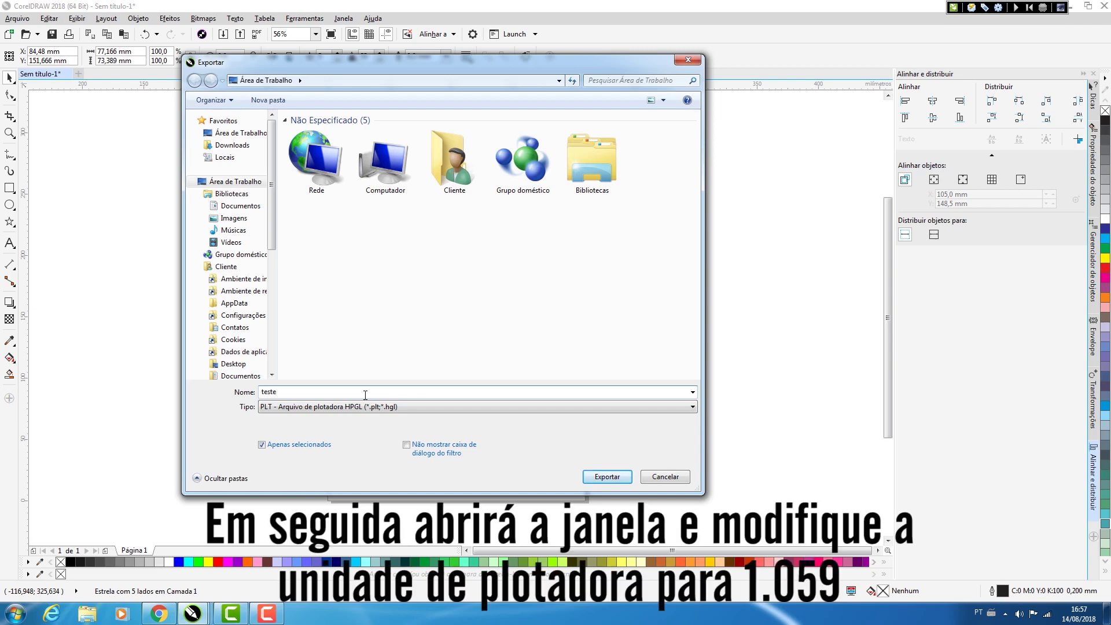
click(596, 478)
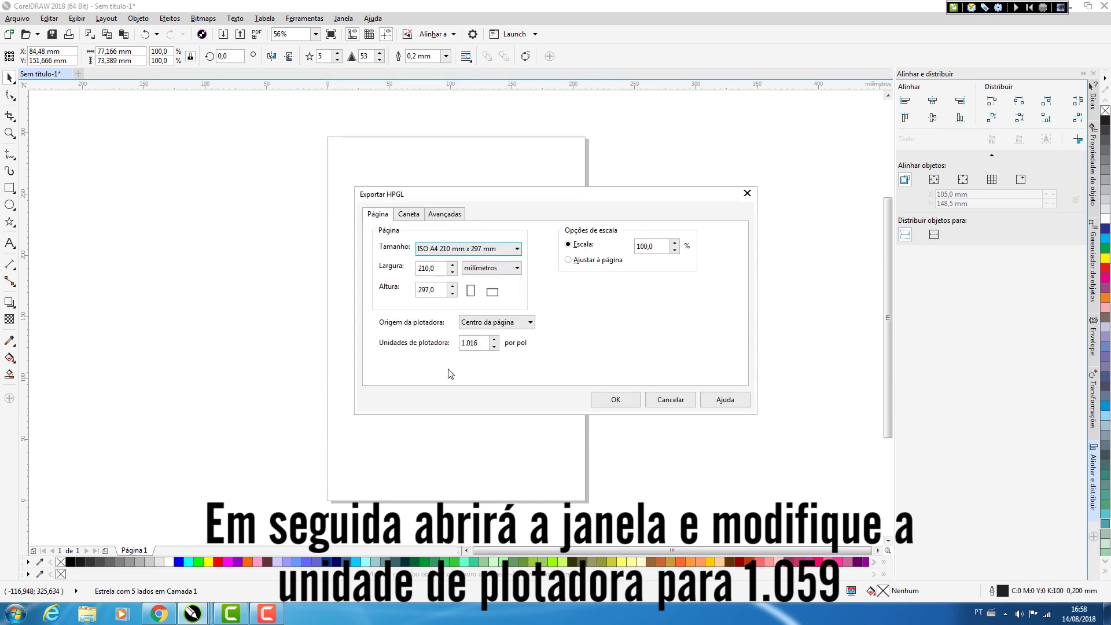
Set the plotter units of the HPGL export to 1059 per inch.
click(480, 345)
drag(479, 345, 435, 347)
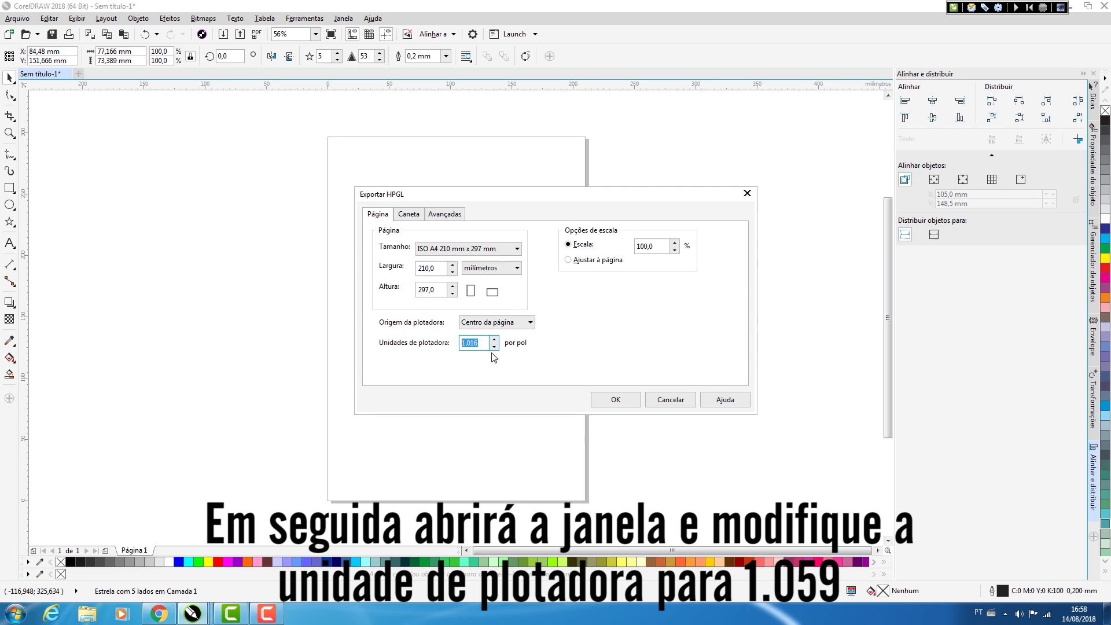
text(1059)
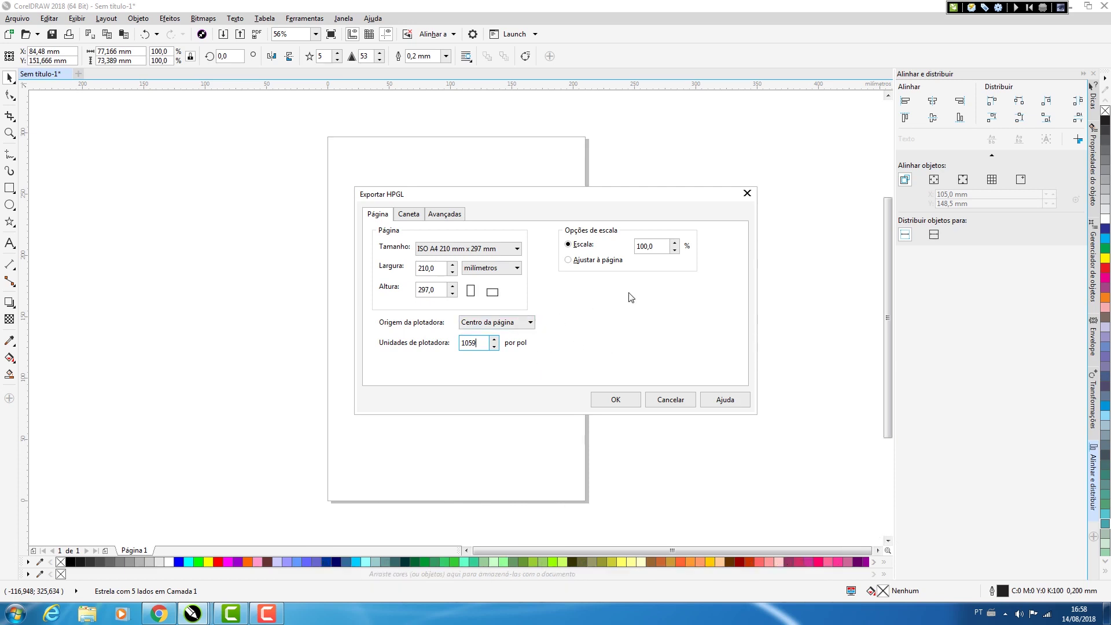
Set the advanced HPGL curve resolution to 0,0003 centimetres and confirm the export.
click(409, 213)
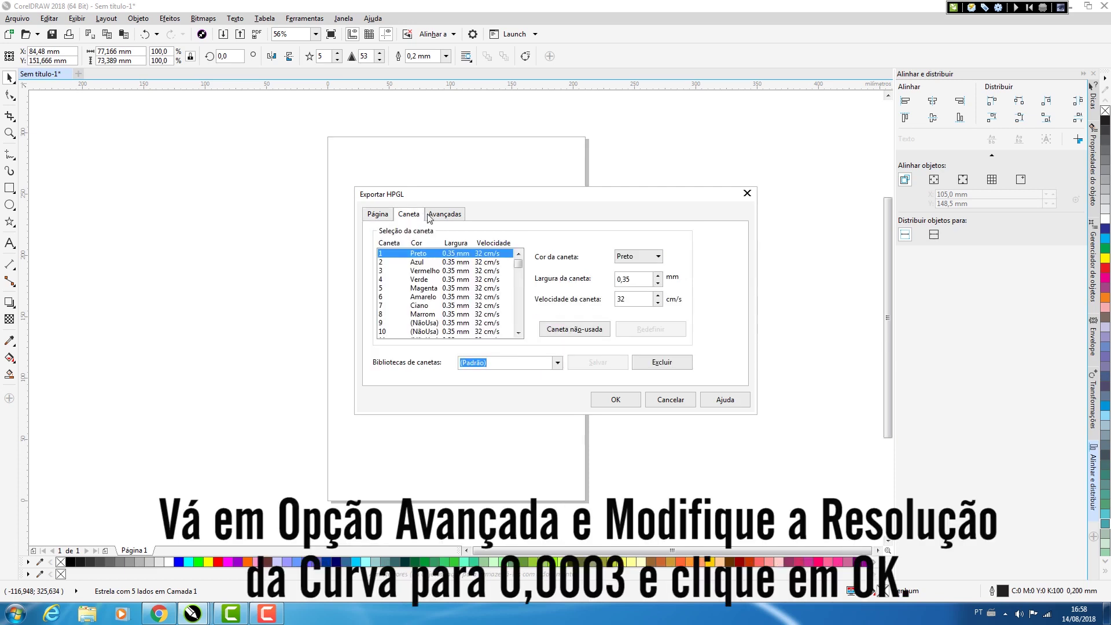
click(441, 215)
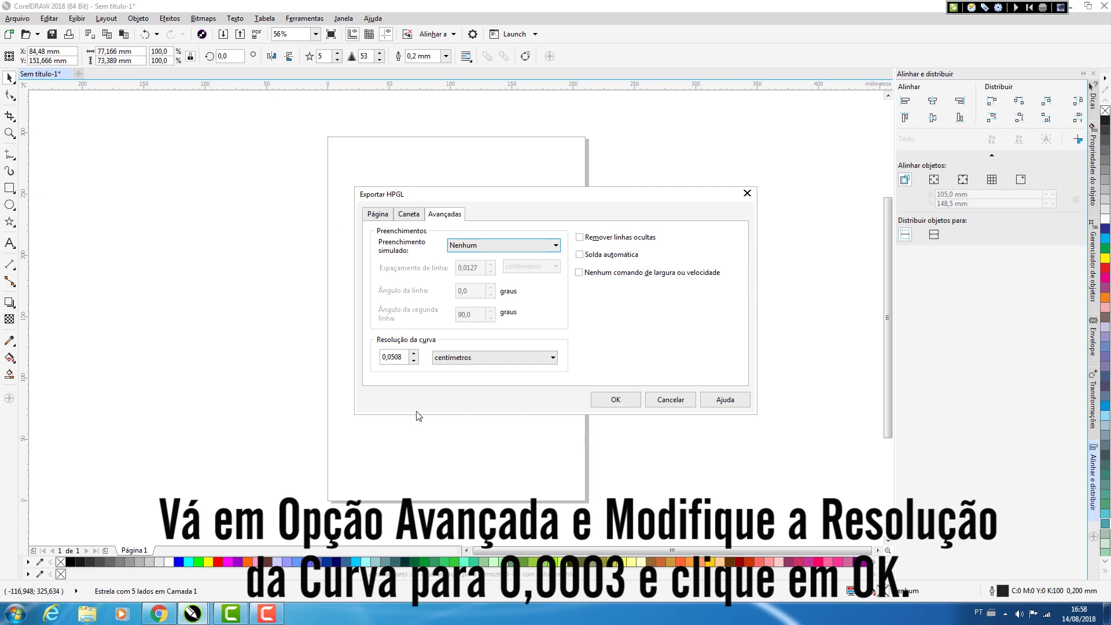
click(403, 357)
drag(403, 356, 283, 353)
text(0)
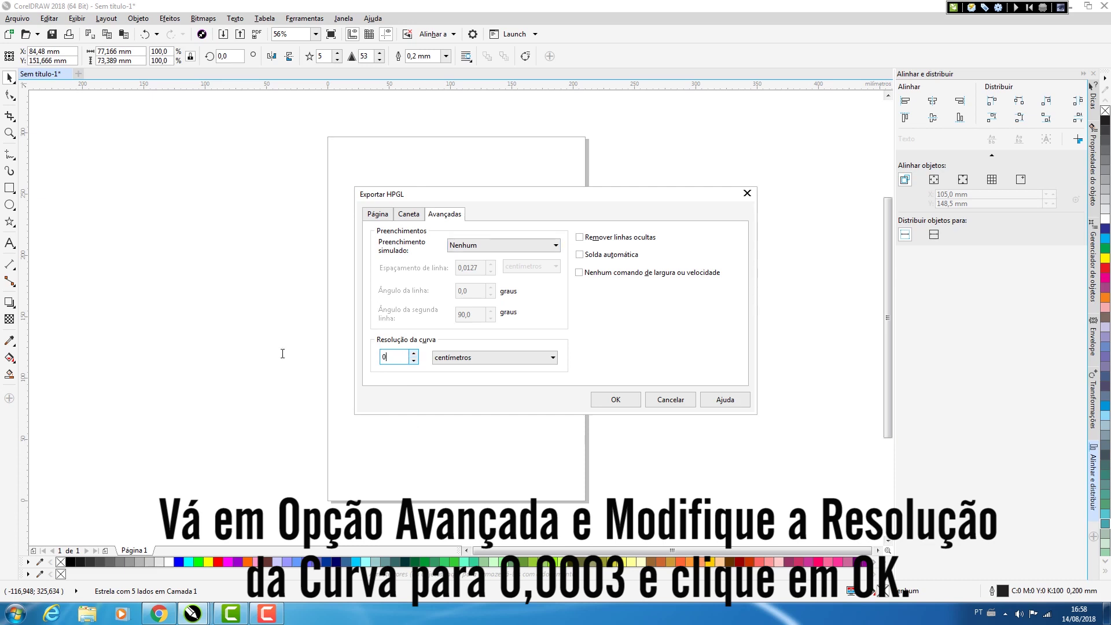
click(414, 361)
click(615, 400)
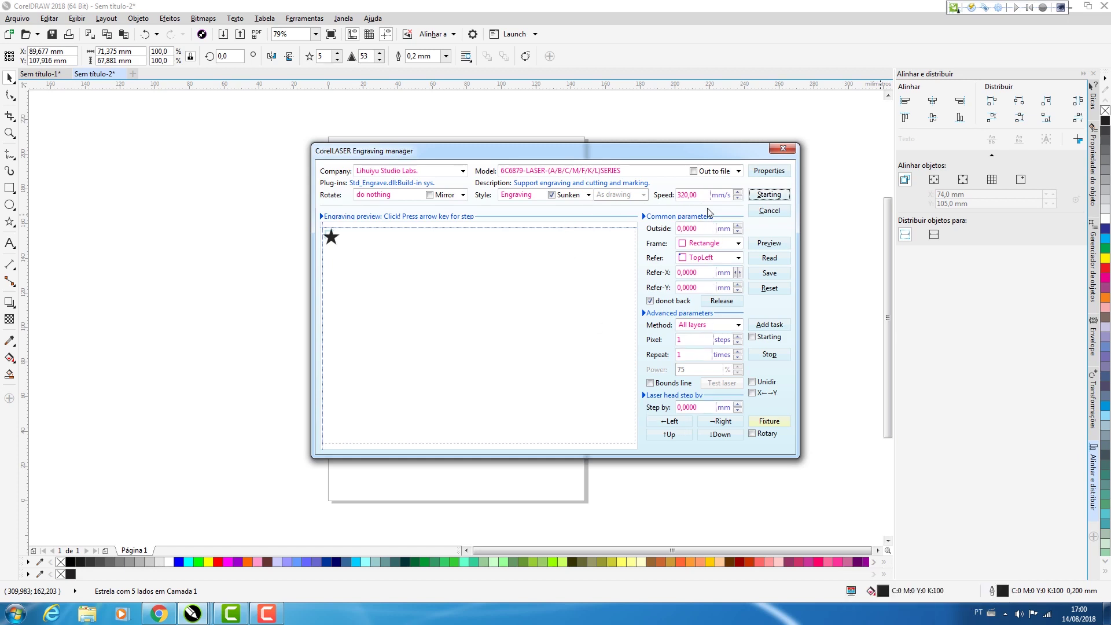
Set the engraving speed to 400 mm/s, start the engraving test and dismiss the USB-KEY notice.
drag(704, 196, 663, 195)
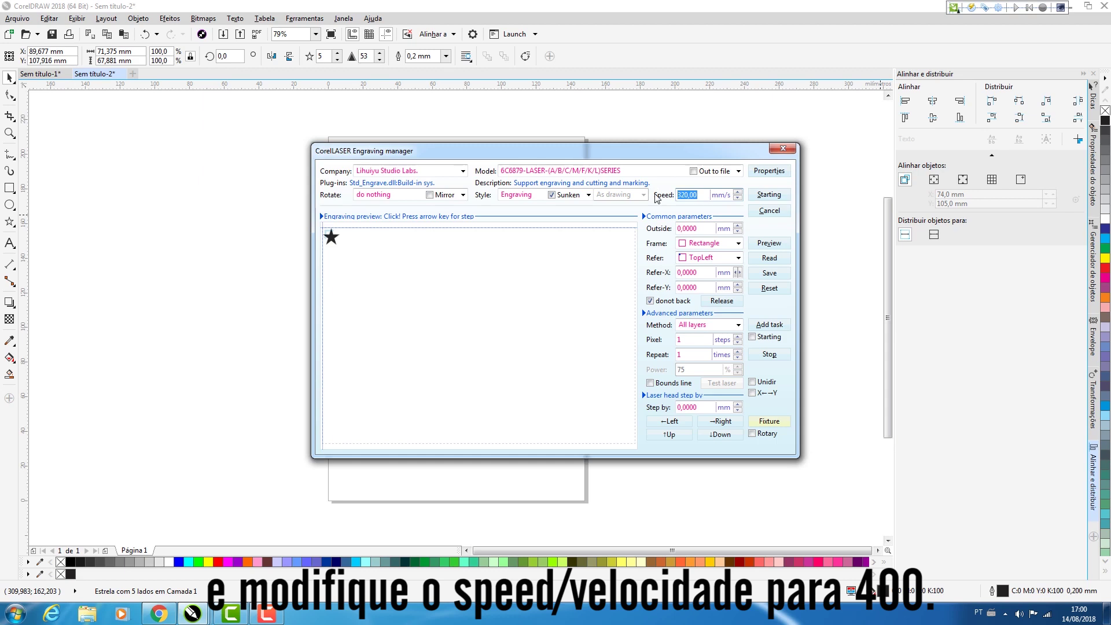
text(4)
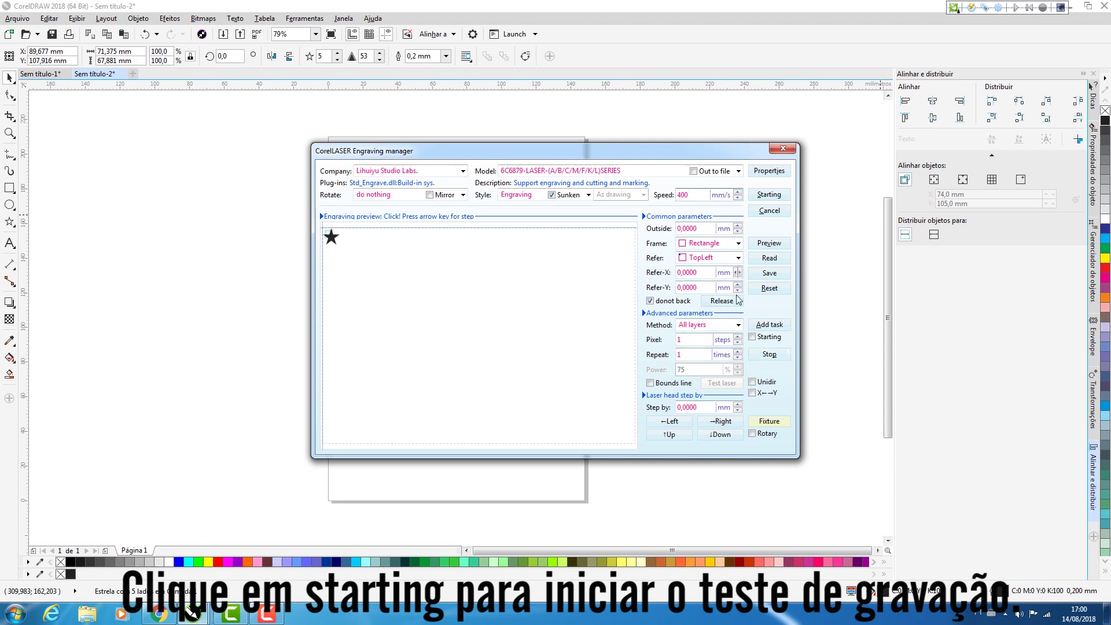
click(770, 195)
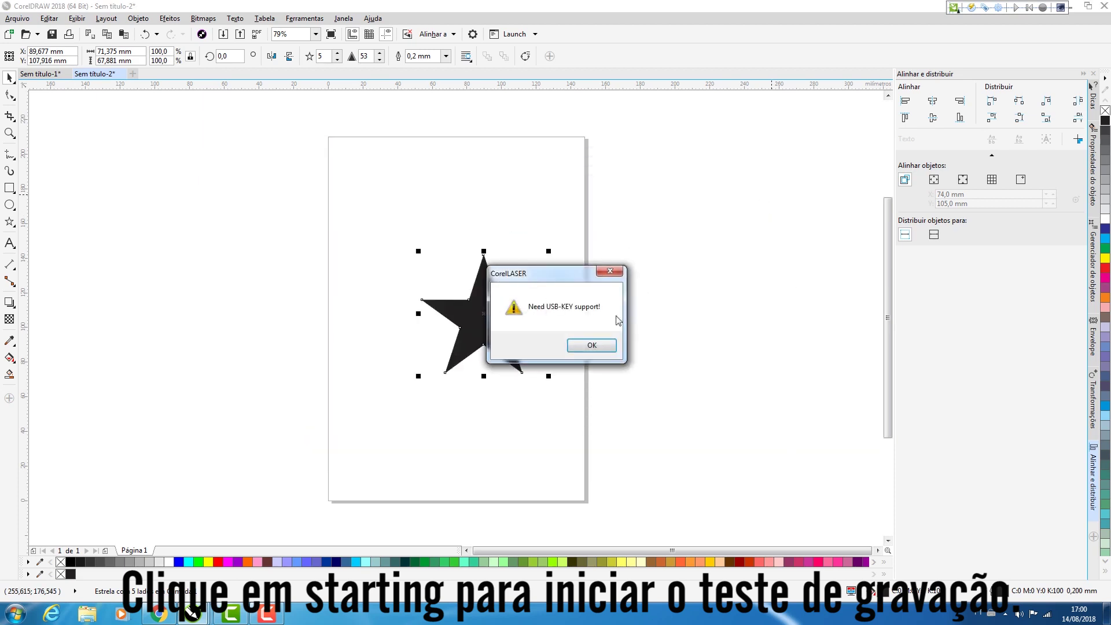
click(599, 346)
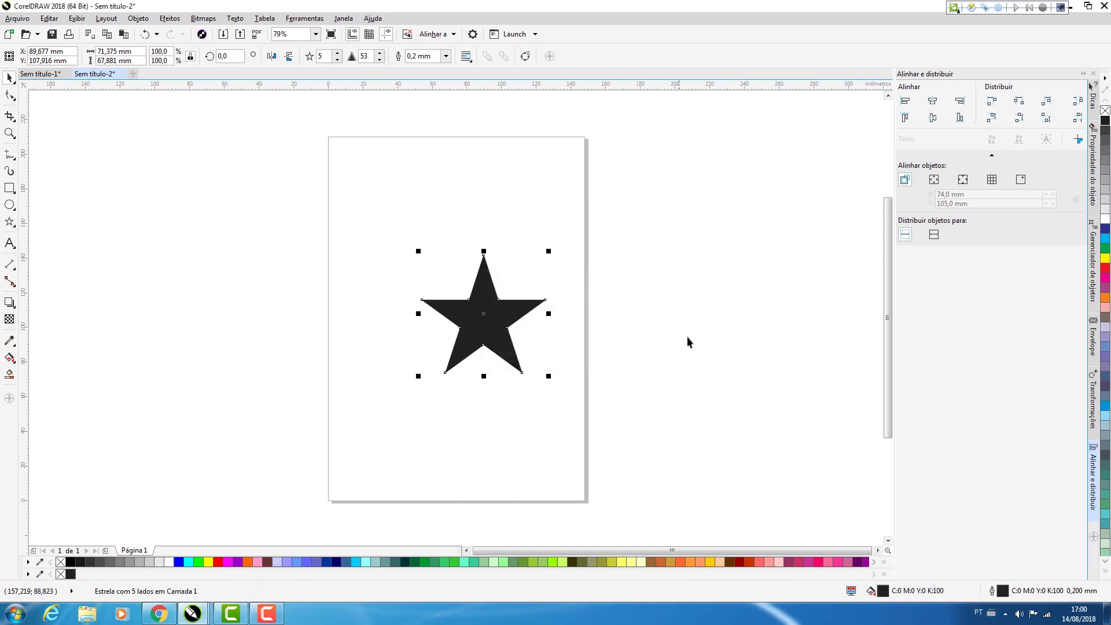
Start a cutting job for the star, check the page, pen and advanced HPGL export settings, and accept them.
click(985, 7)
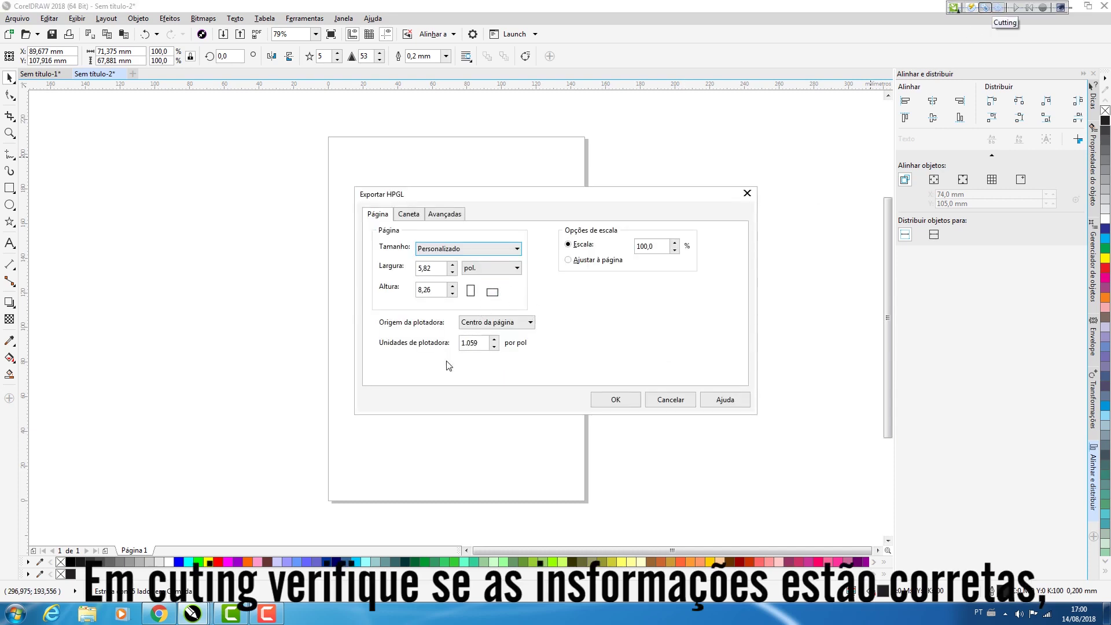
click(412, 215)
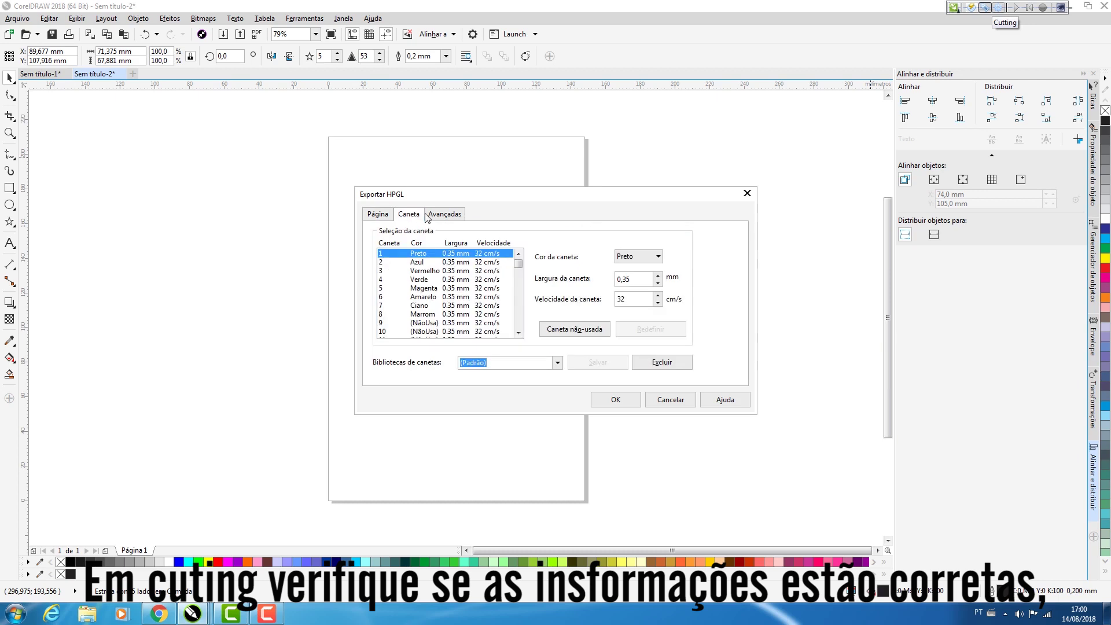
click(440, 215)
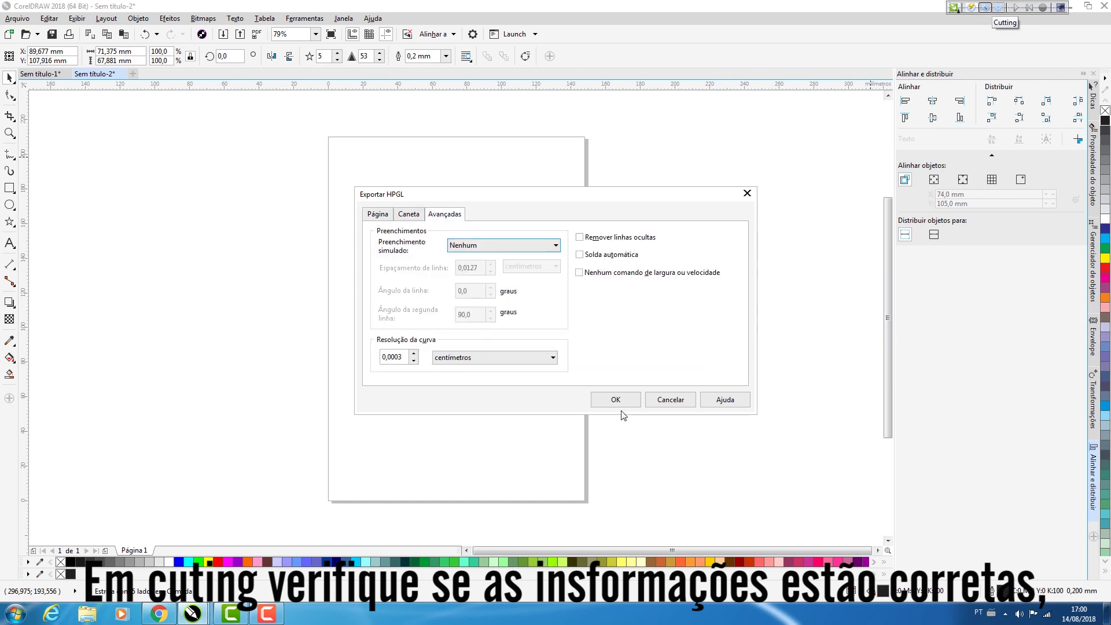
click(373, 216)
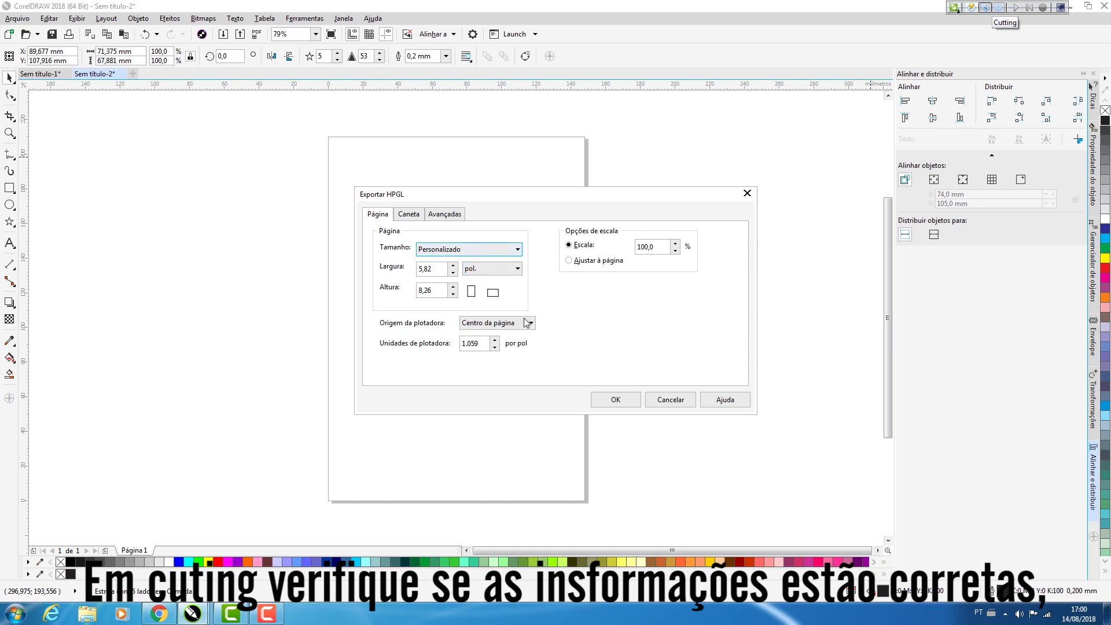
click(597, 400)
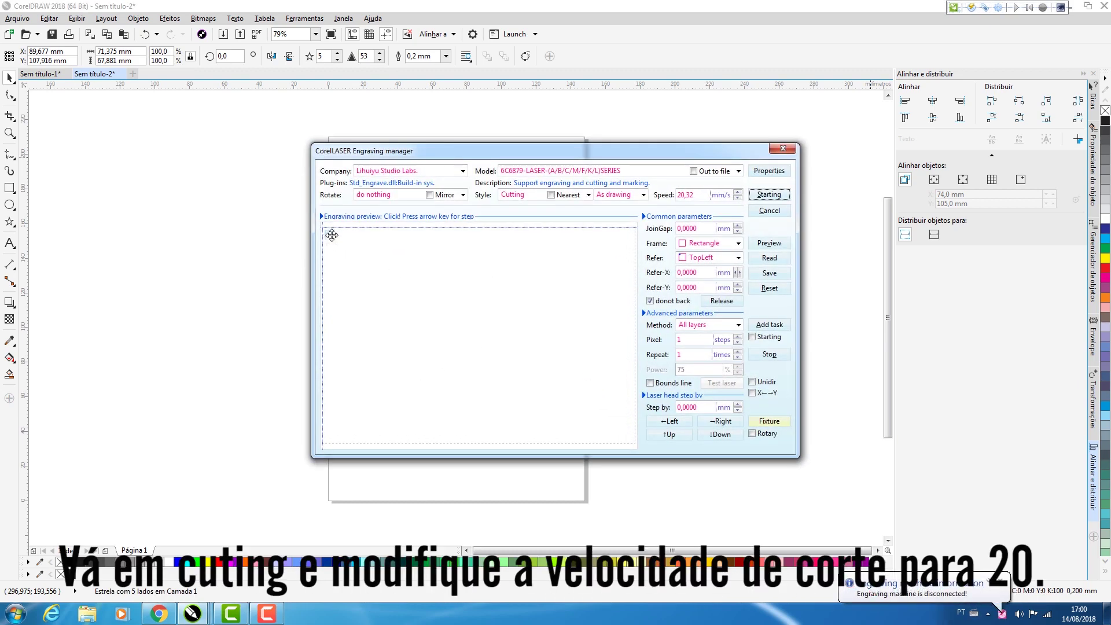
Move the star in the engraving preview to about X 416 mm, Y 274 mm and set the cutting speed to 20 mm/s.
drag(332, 233, 443, 309)
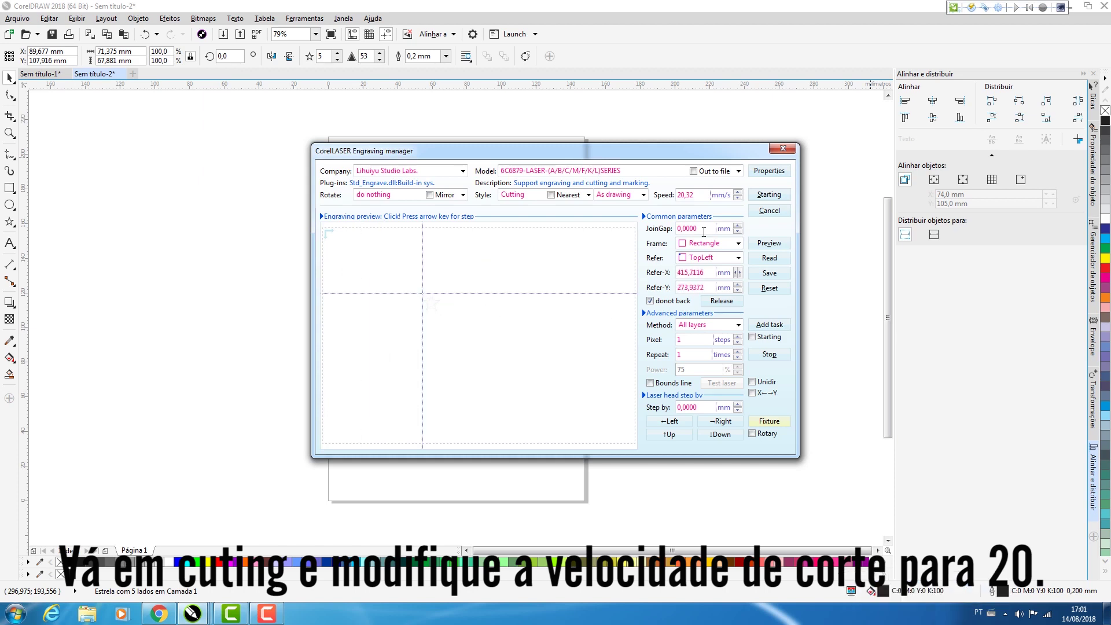
double_click(671, 195)
text(20)
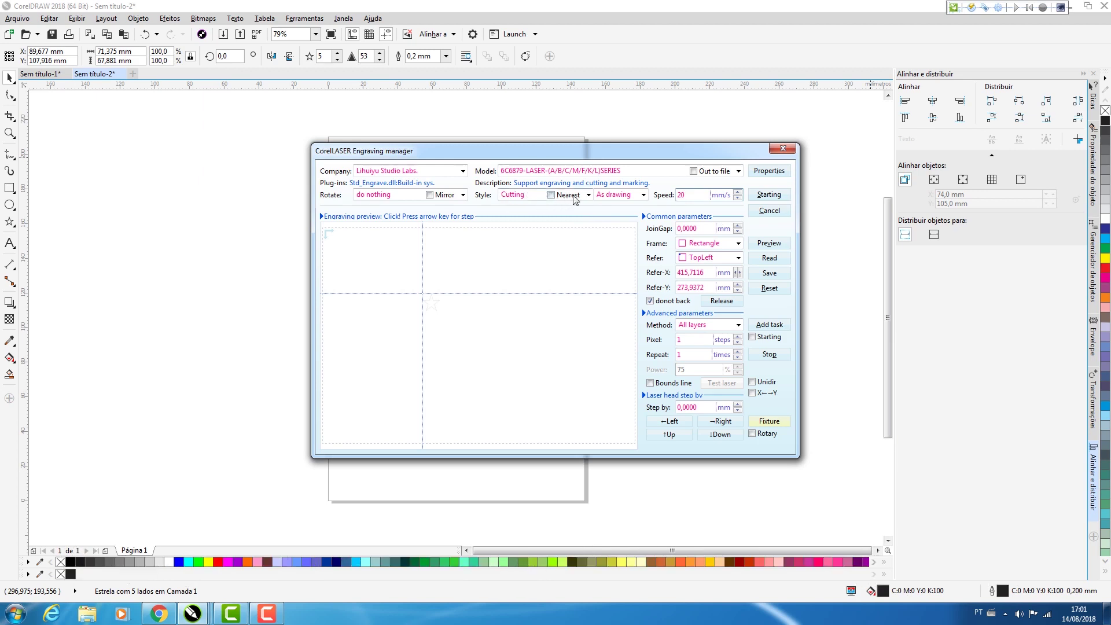
Set the cutting order to Shortest route with Nearest enabled and start the cutting test.
click(642, 196)
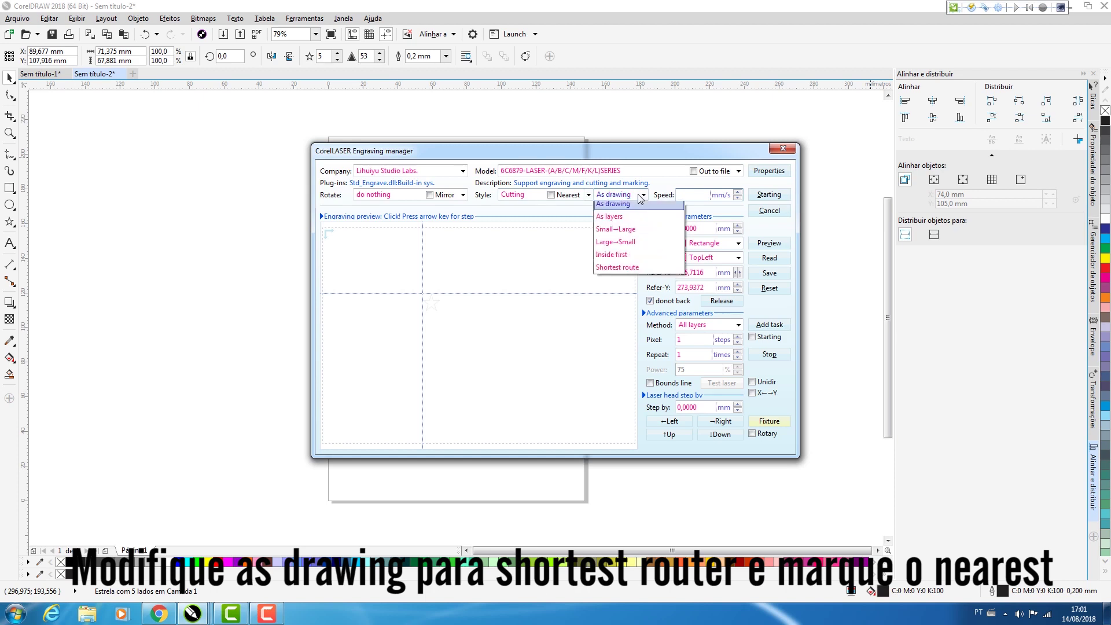
click(617, 272)
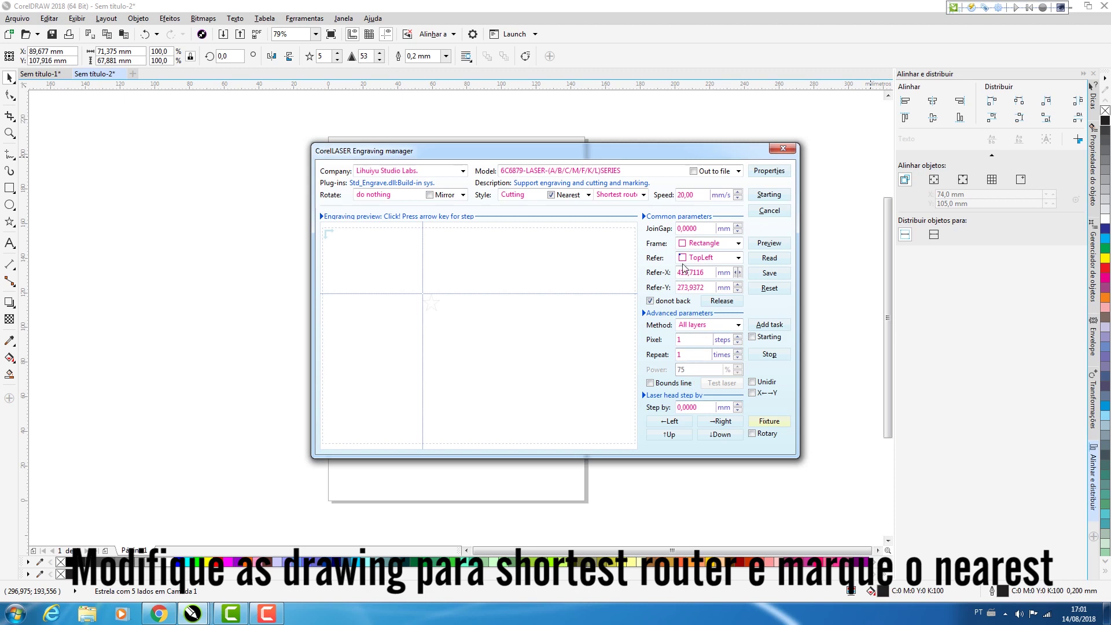
click(777, 197)
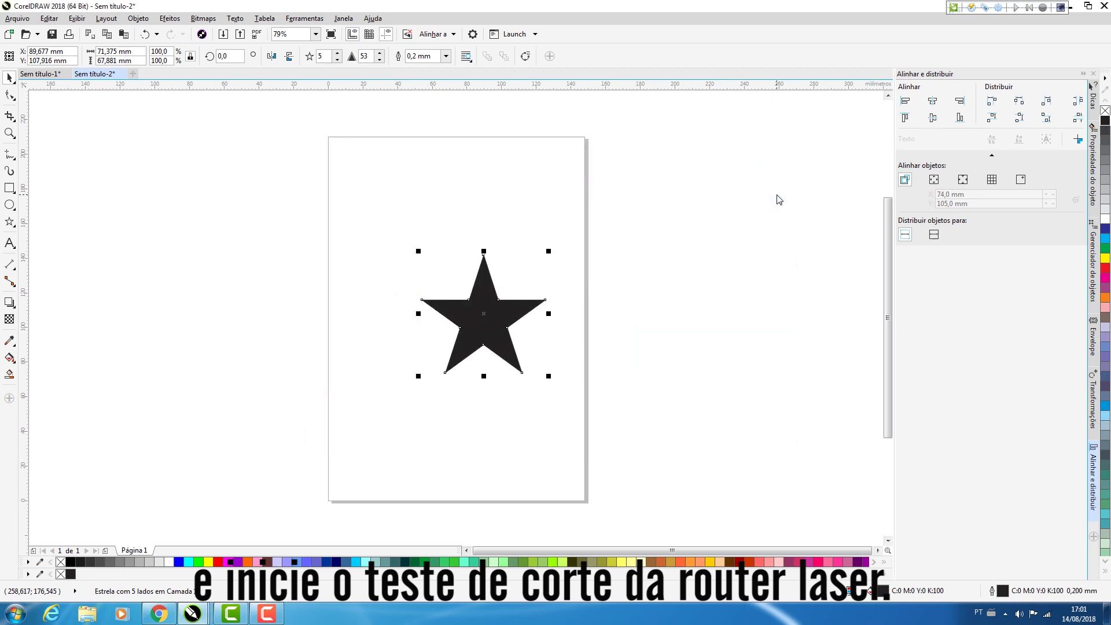